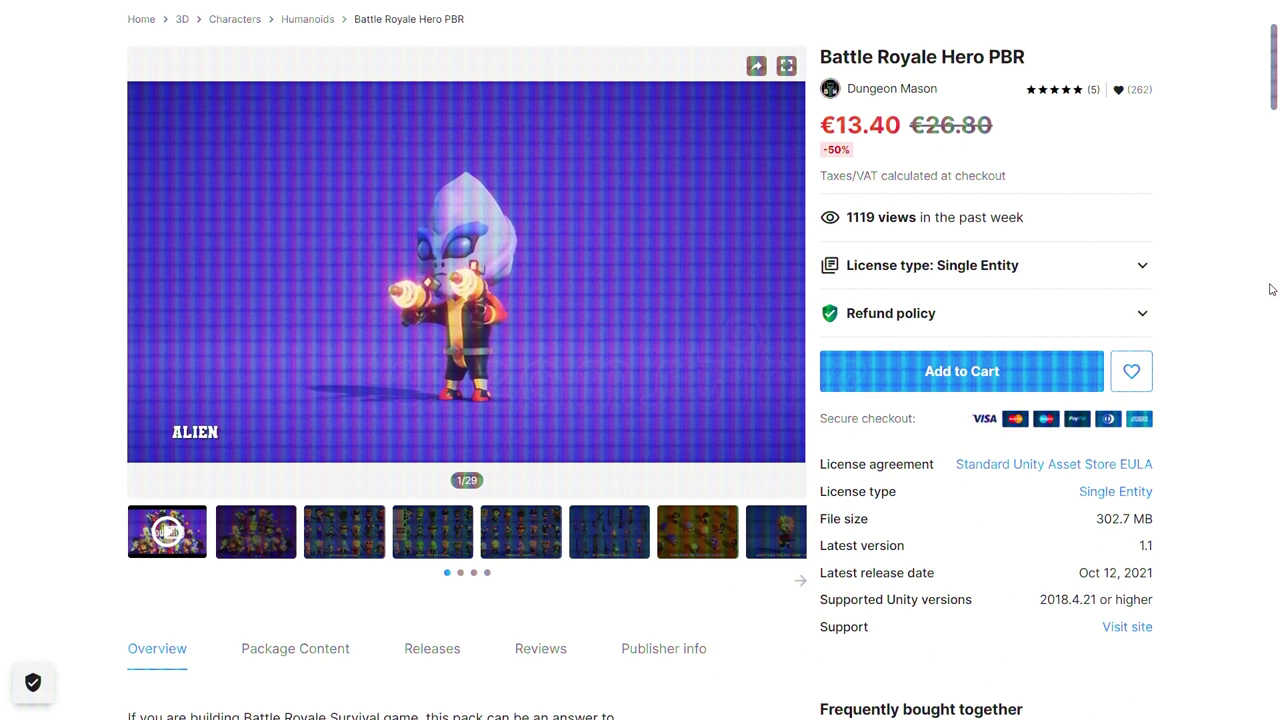
- Page the Battle Royale Hero PBR gallery forward and view another preview image
click(800, 581)
click(254, 540)
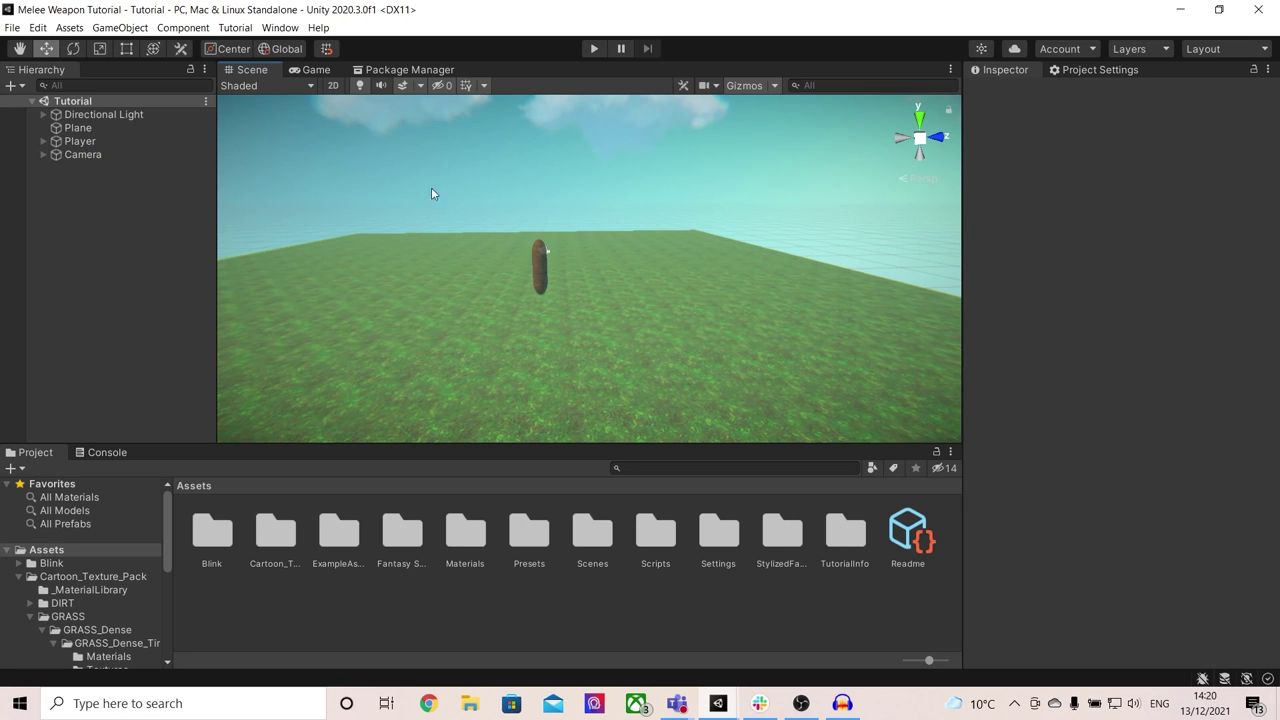
- Inspect Player and Camera, play-test the Tutorial scene, then expand Camera to show Main Camera
click(82, 142)
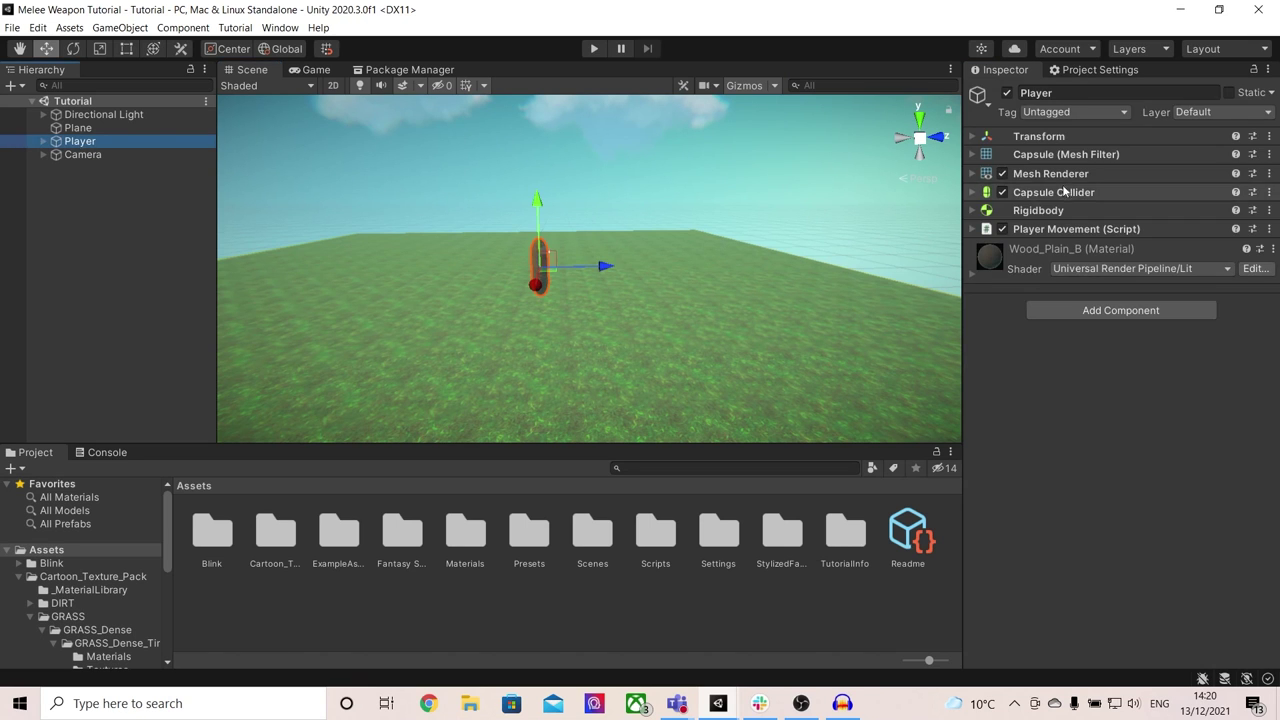
click(82, 154)
click(596, 49)
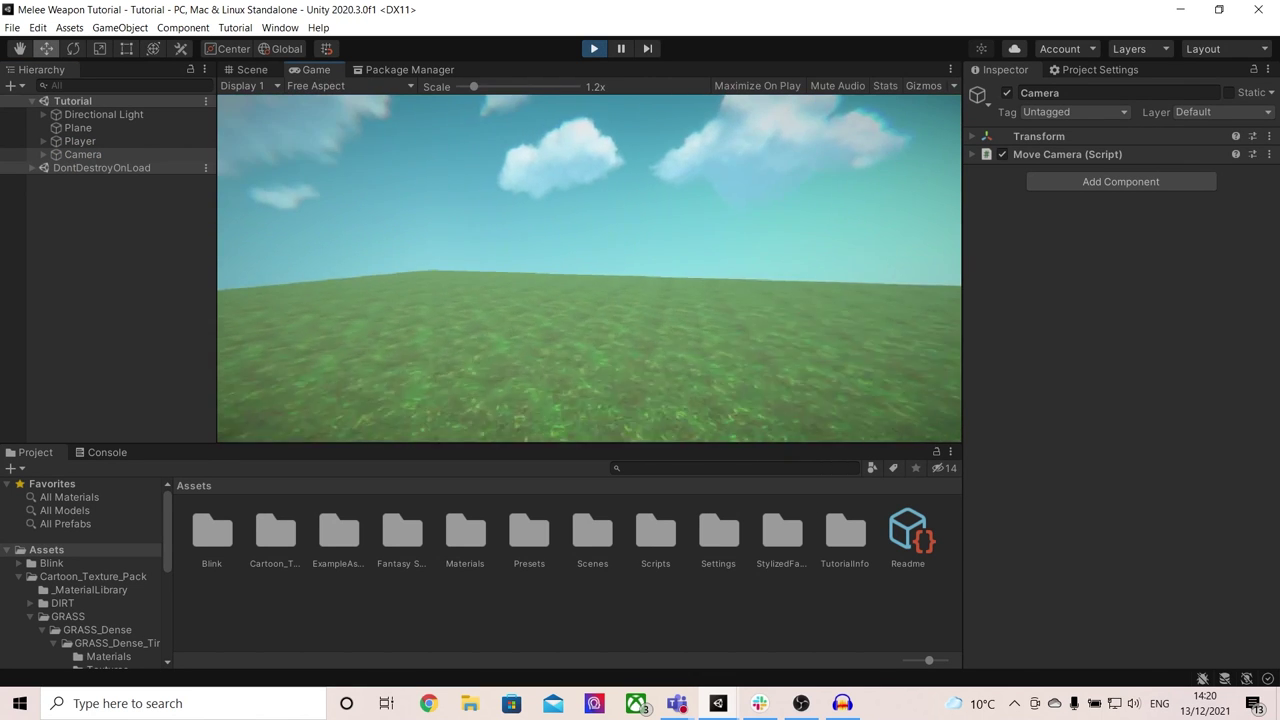
click(594, 48)
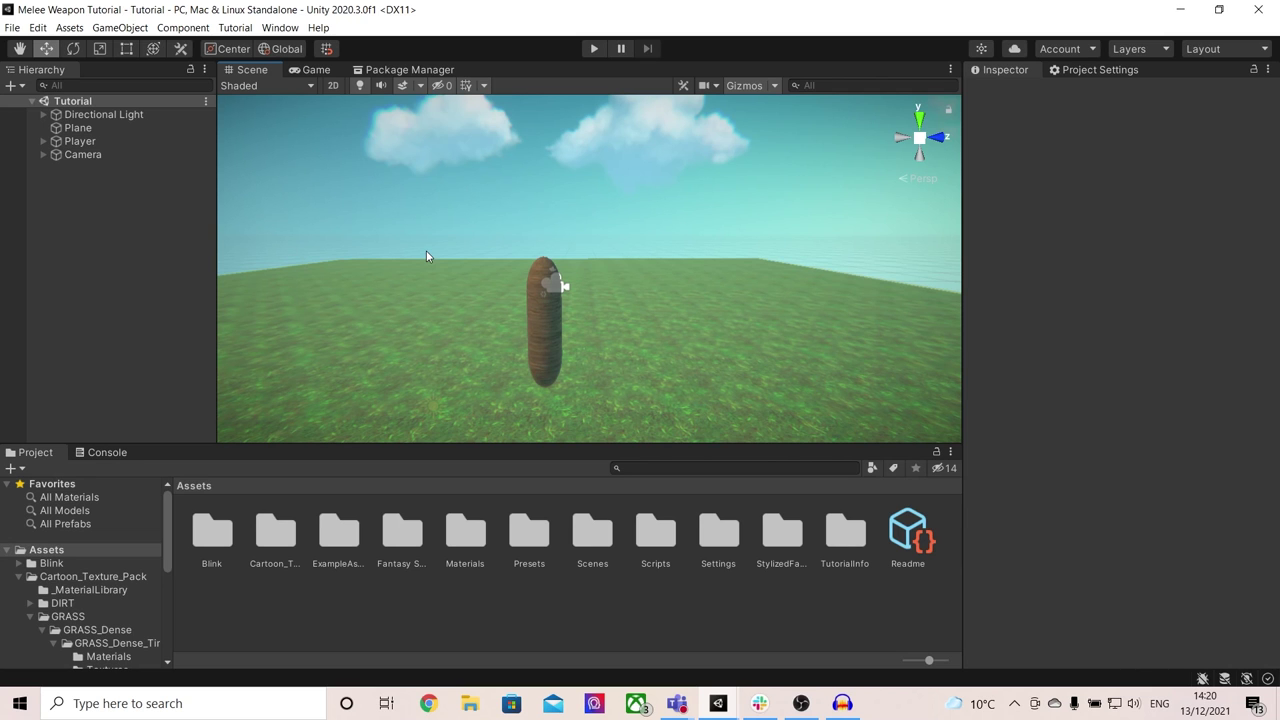
scroll(426, 250, up, 3)
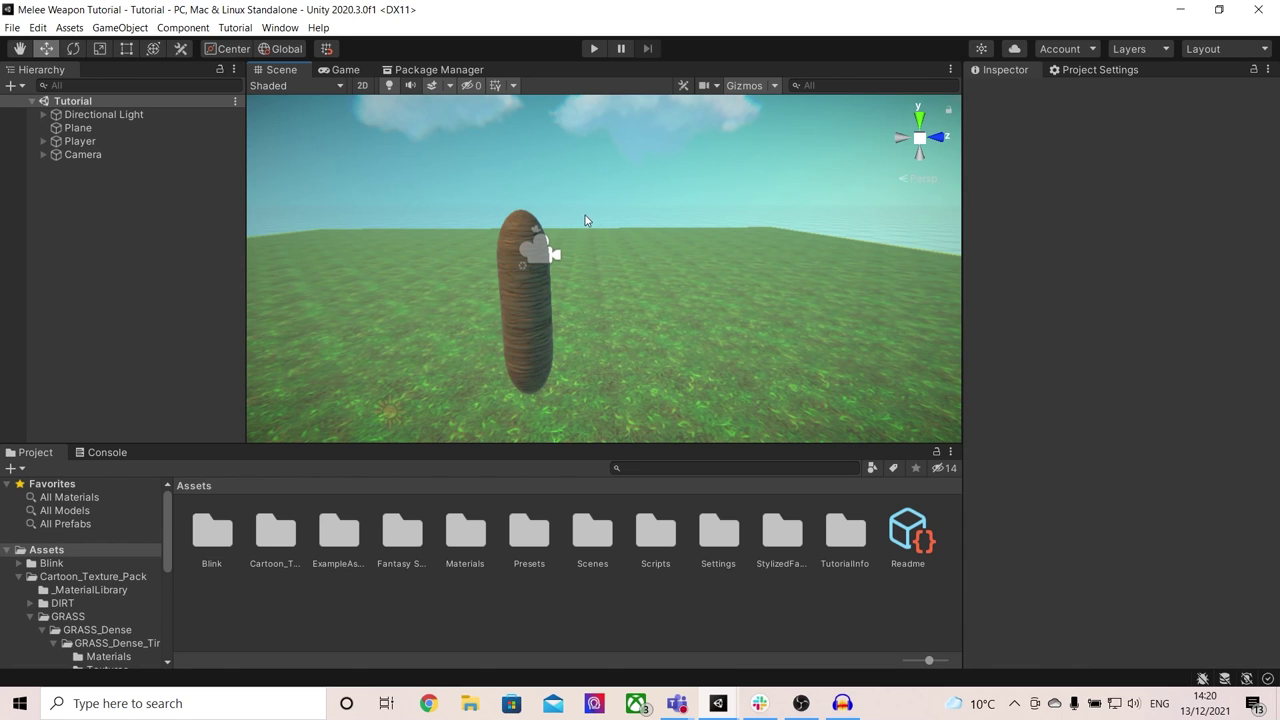
click(42, 155)
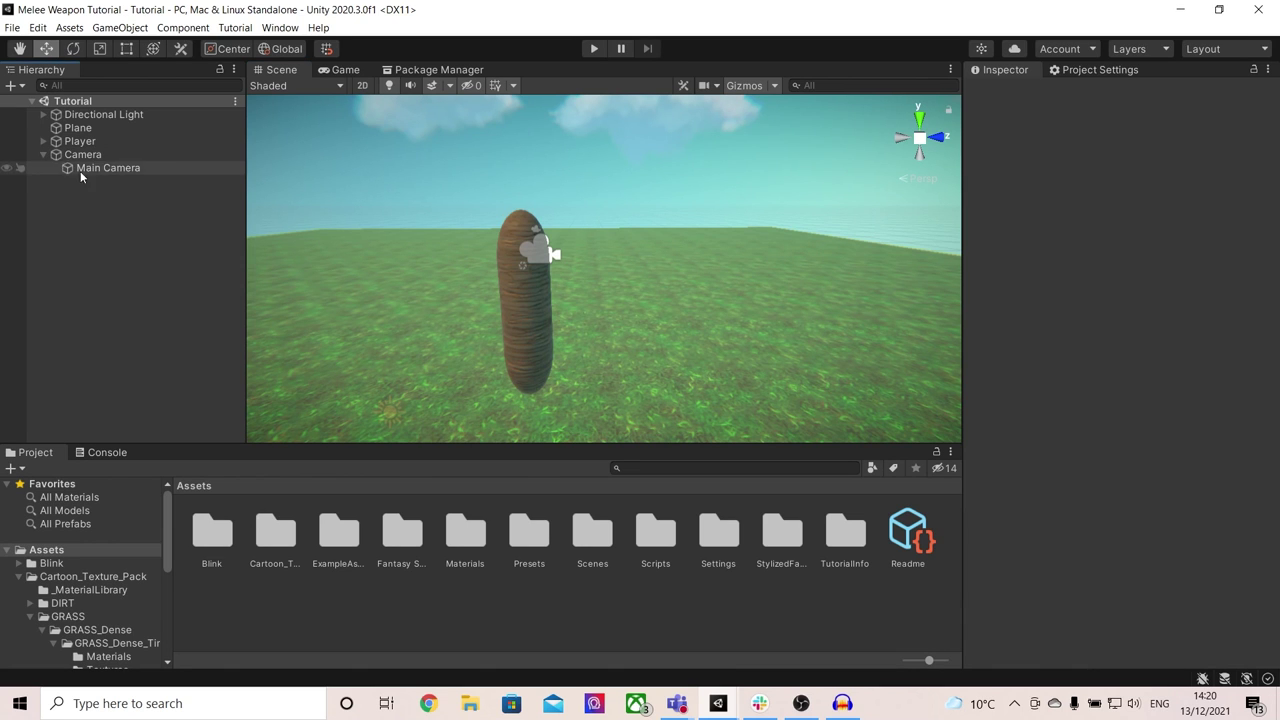
- Create an empty child object under Main Camera named WeaponHolder
click(90, 168)
right_click(110, 168)
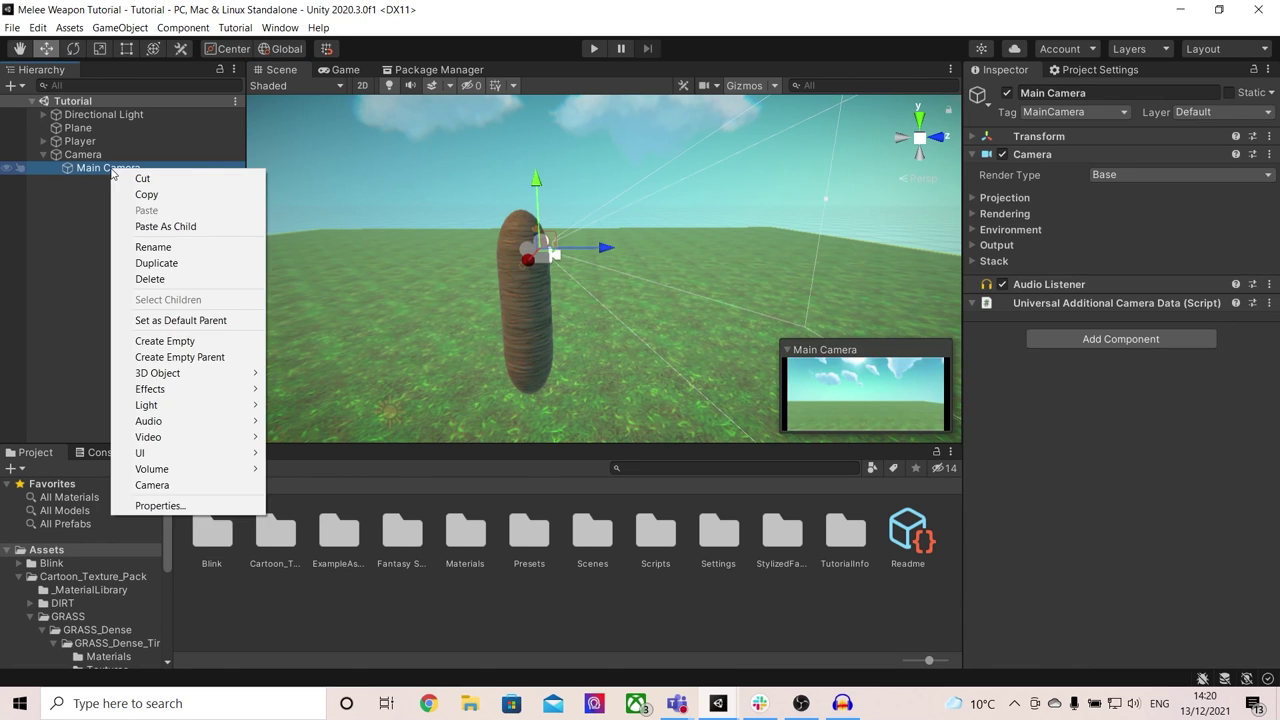
click(177, 346)
text(WeaponHolder)
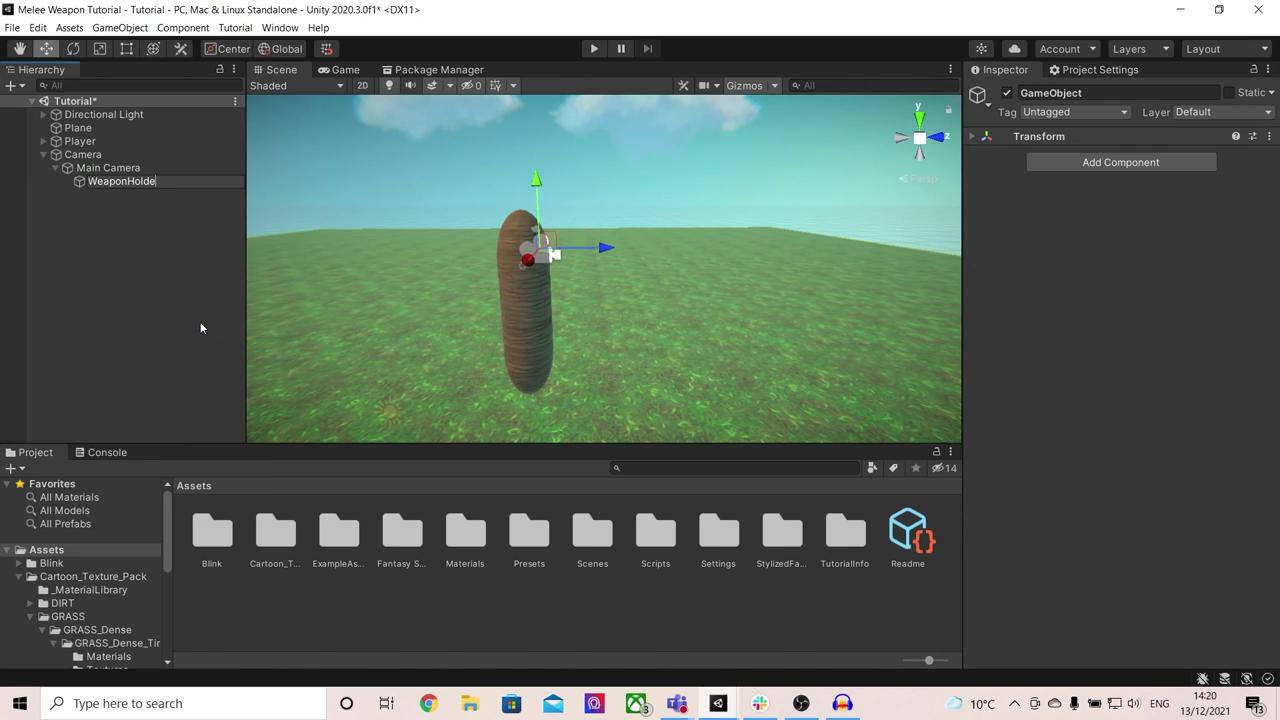
key(Return)
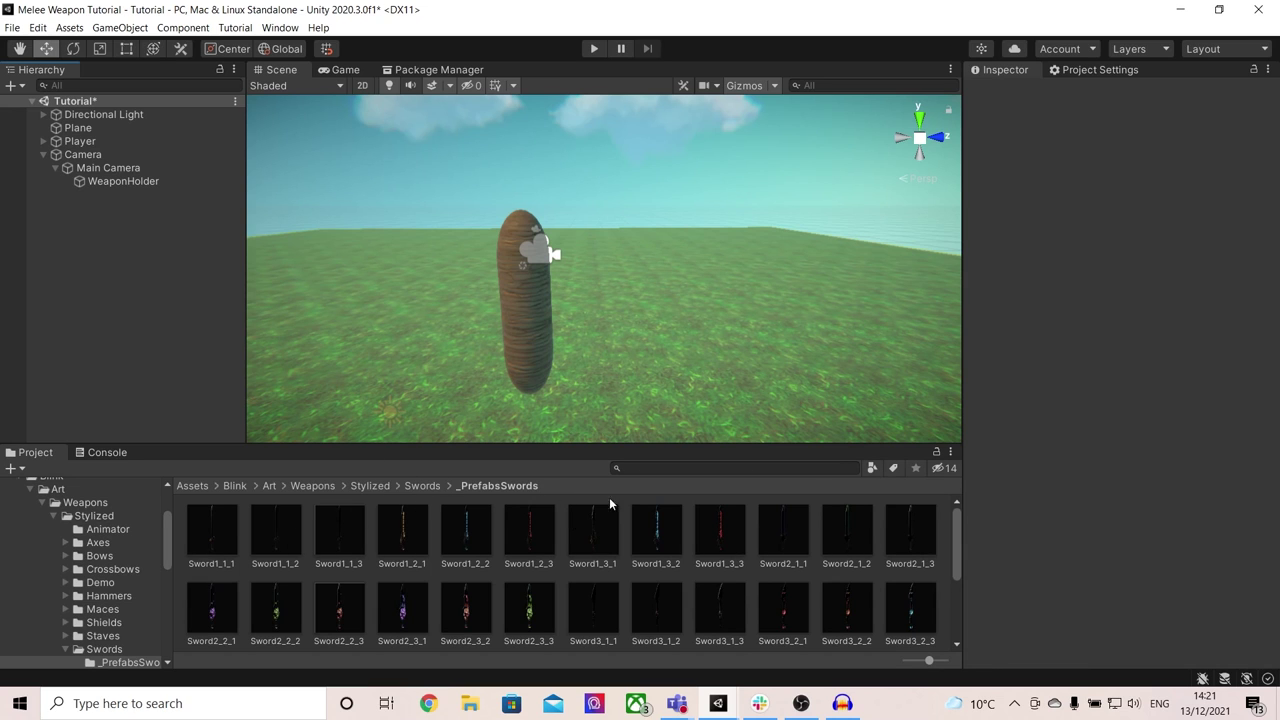
- Place the Sword1_3_2 prefab in the scene and unpack it completely
drag(658, 530, 361, 302)
drag(383, 350, 390, 345)
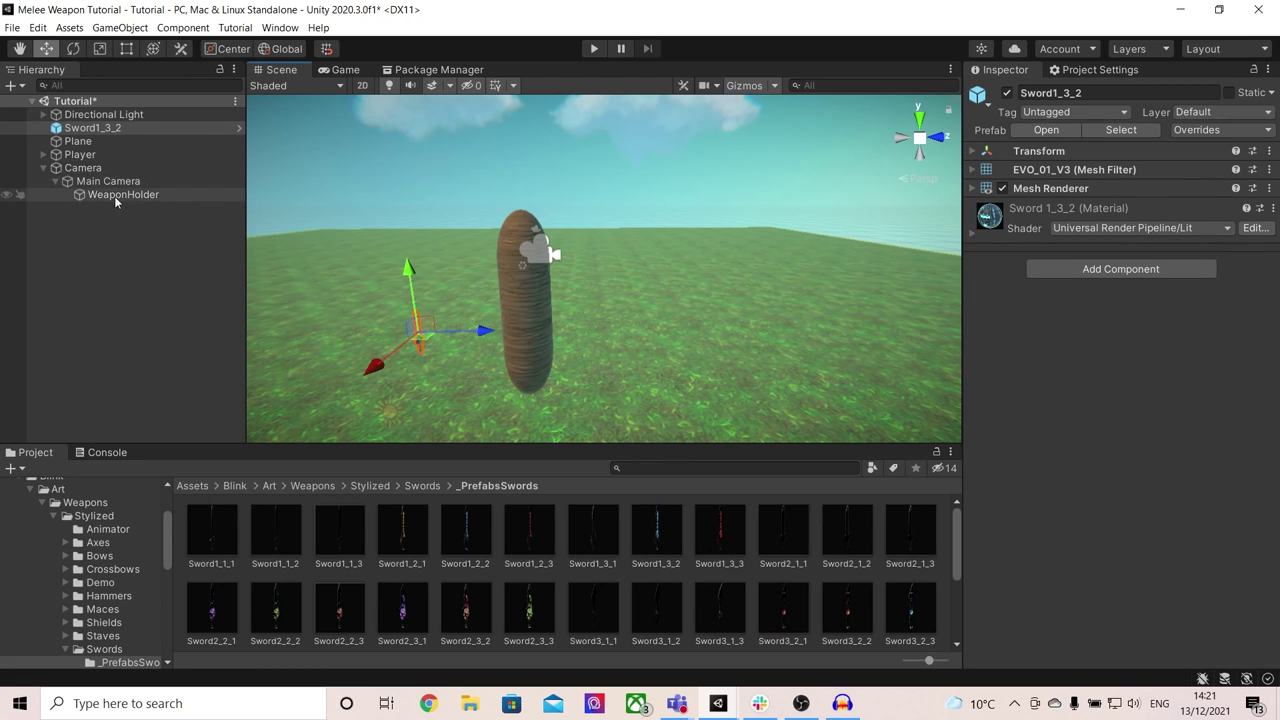
right_click(150, 128)
mouse_move(276, 302)
click(370, 380)
- Rename the unpacked sword to Sword and parent it under WeaponHolder
click(1050, 92)
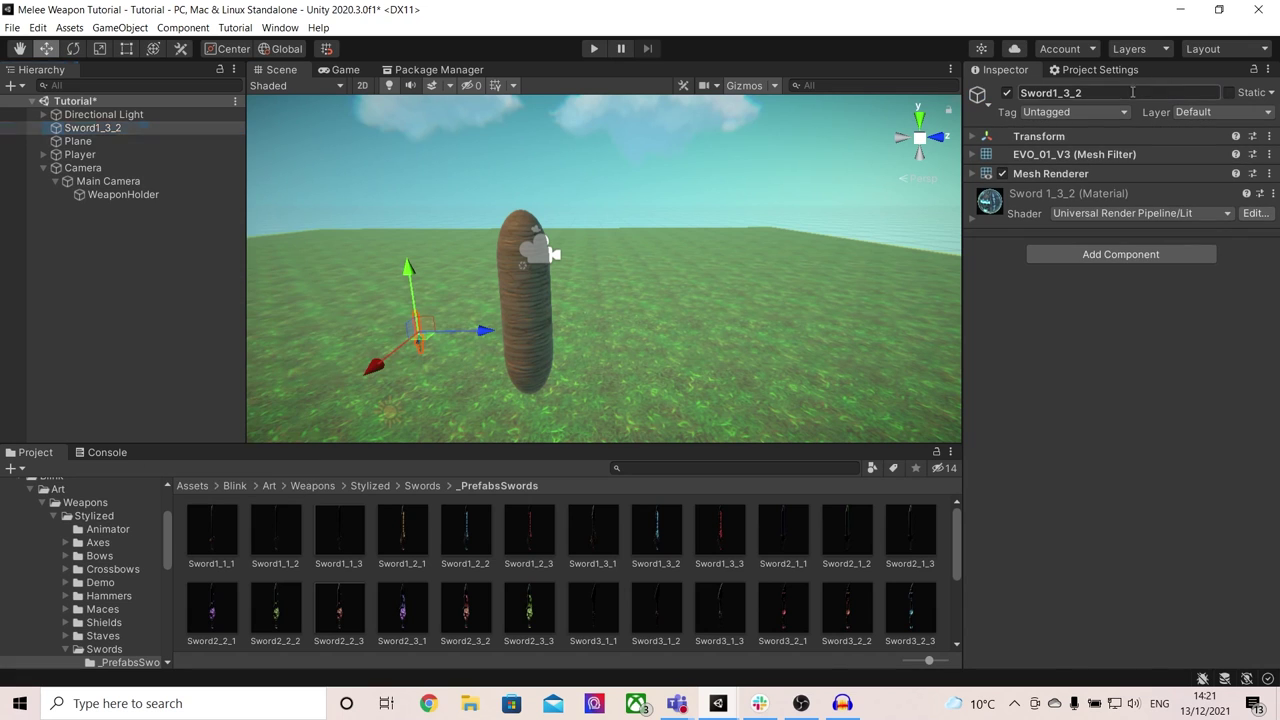
text(Sword)
click(76, 132)
drag(76, 130, 150, 191)
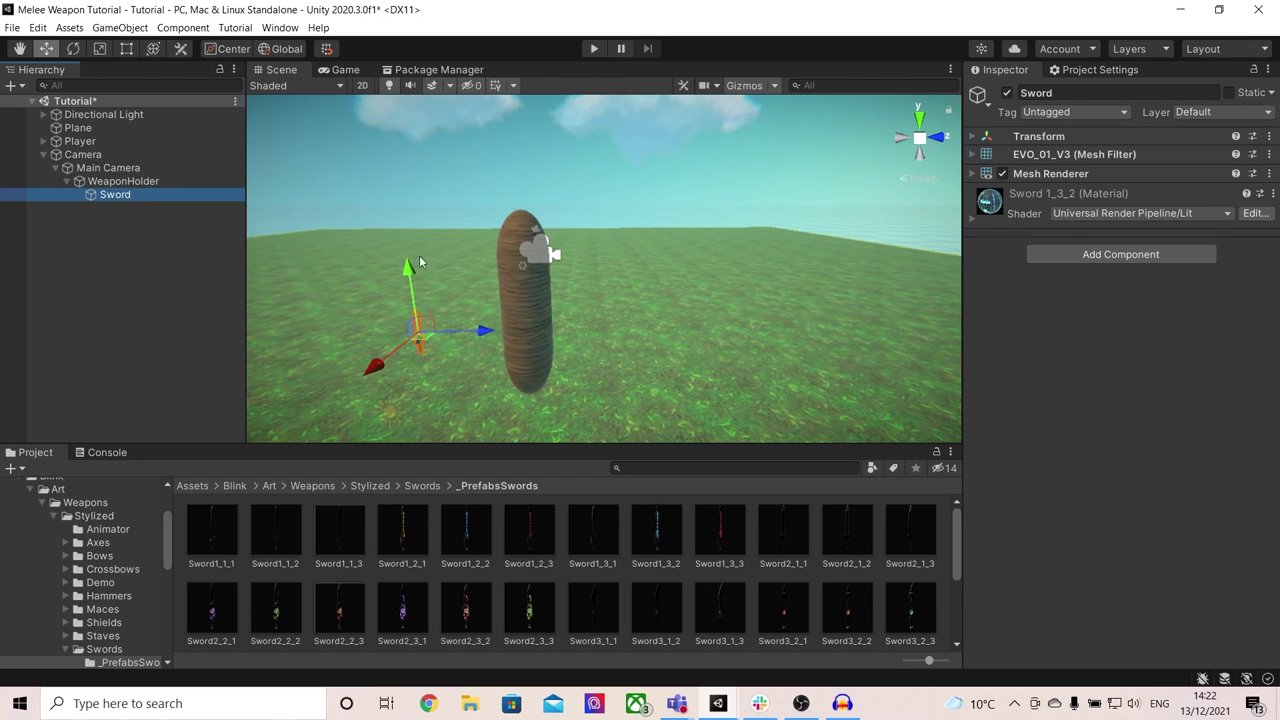
click(976, 138)
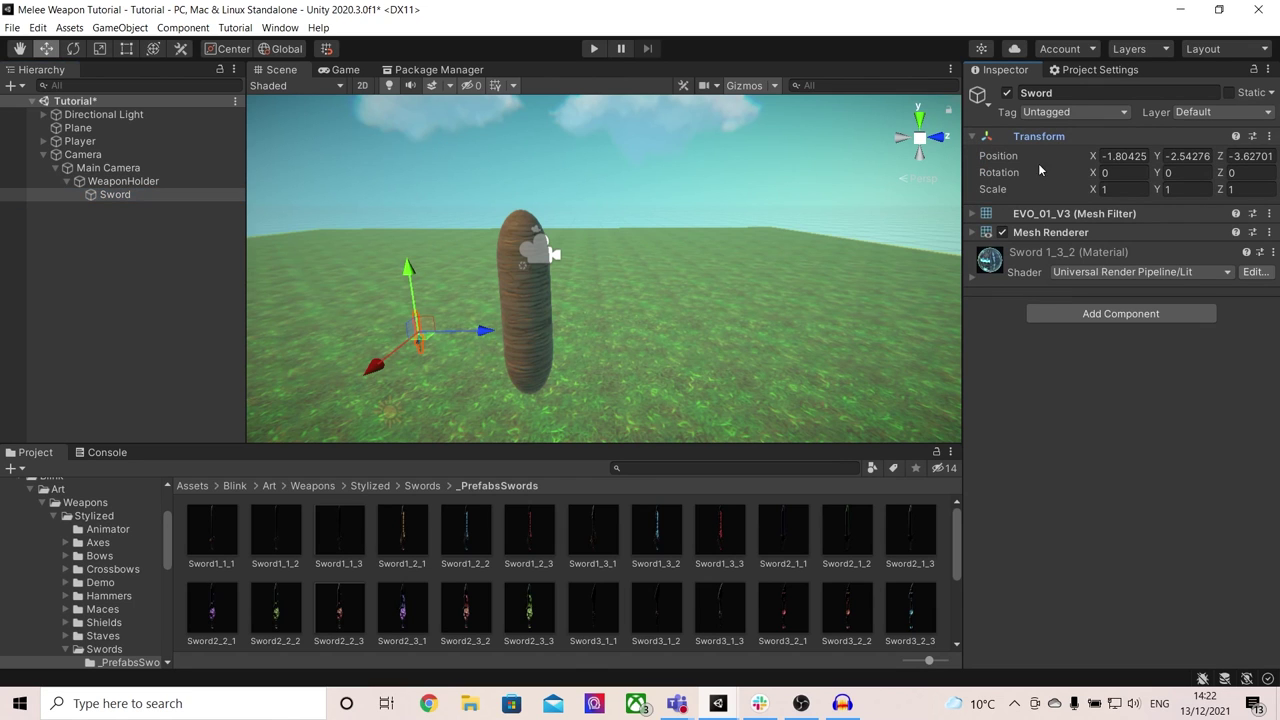
- Set the Sword's position to 0, 0, 1 and frame it in the Scene view
click(1138, 155)
text(0)
key(Tab)
text(0)
key(Tab)
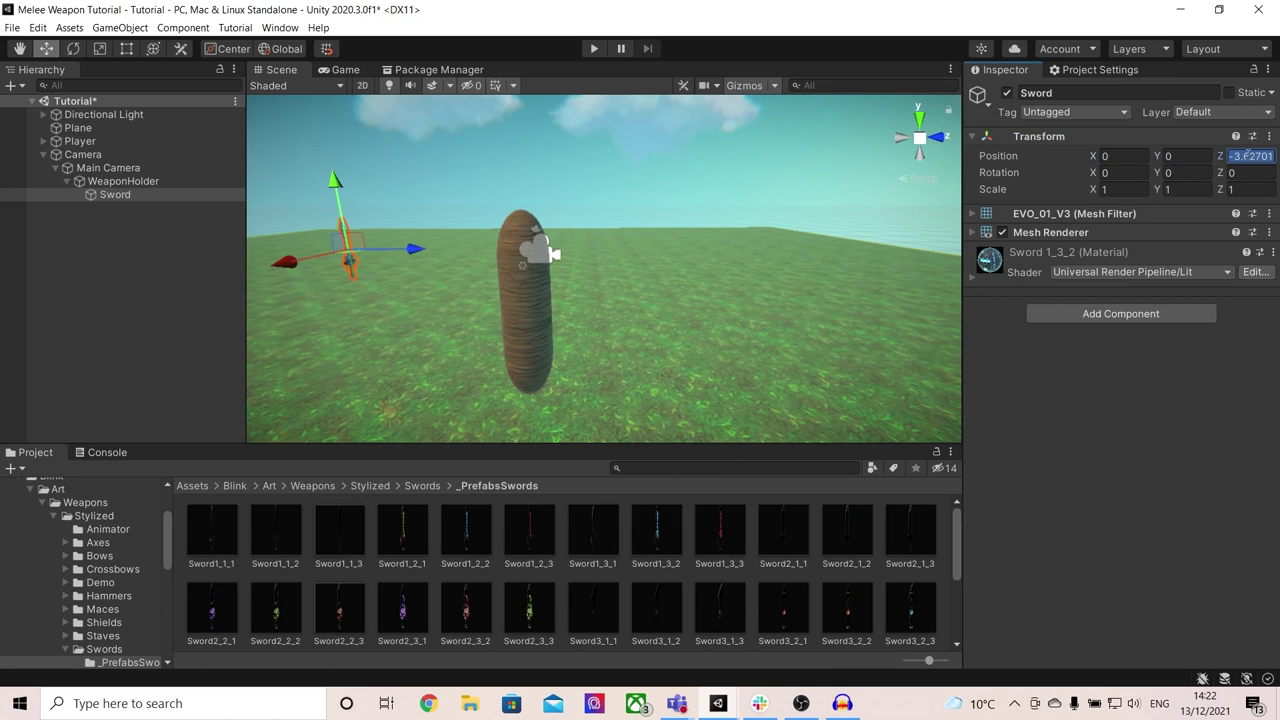
text(0)
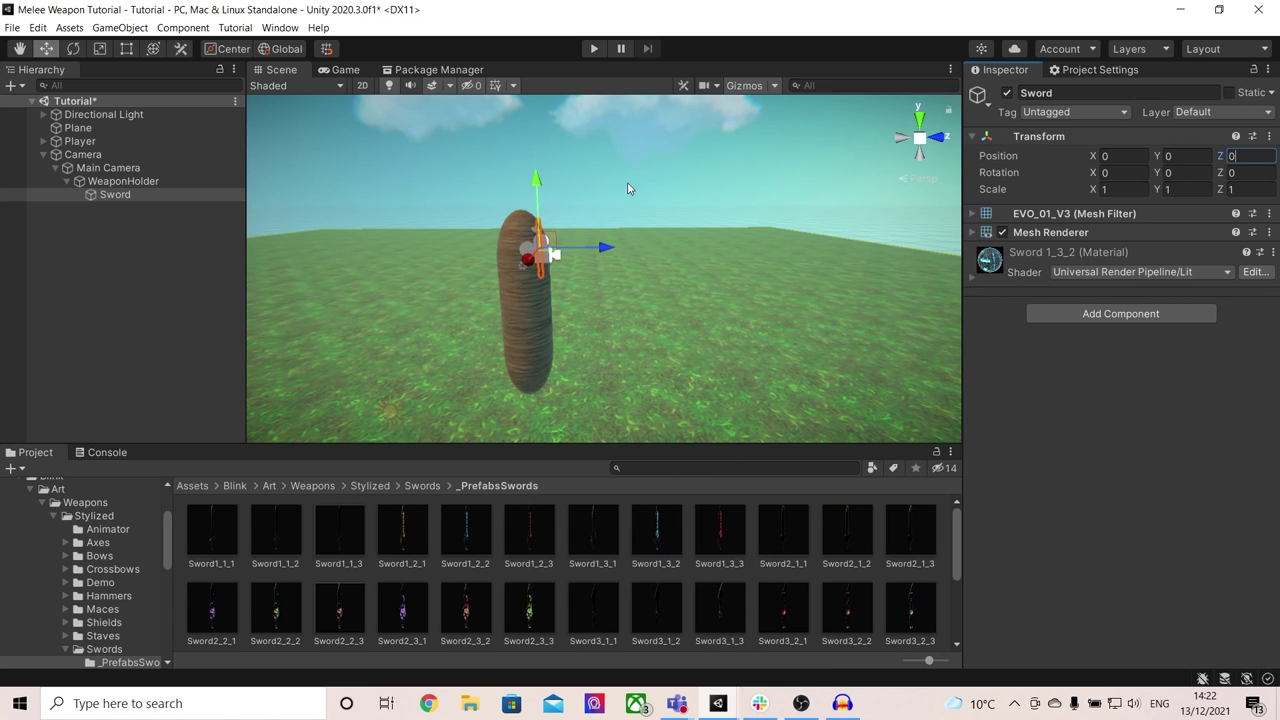
double_click(135, 194)
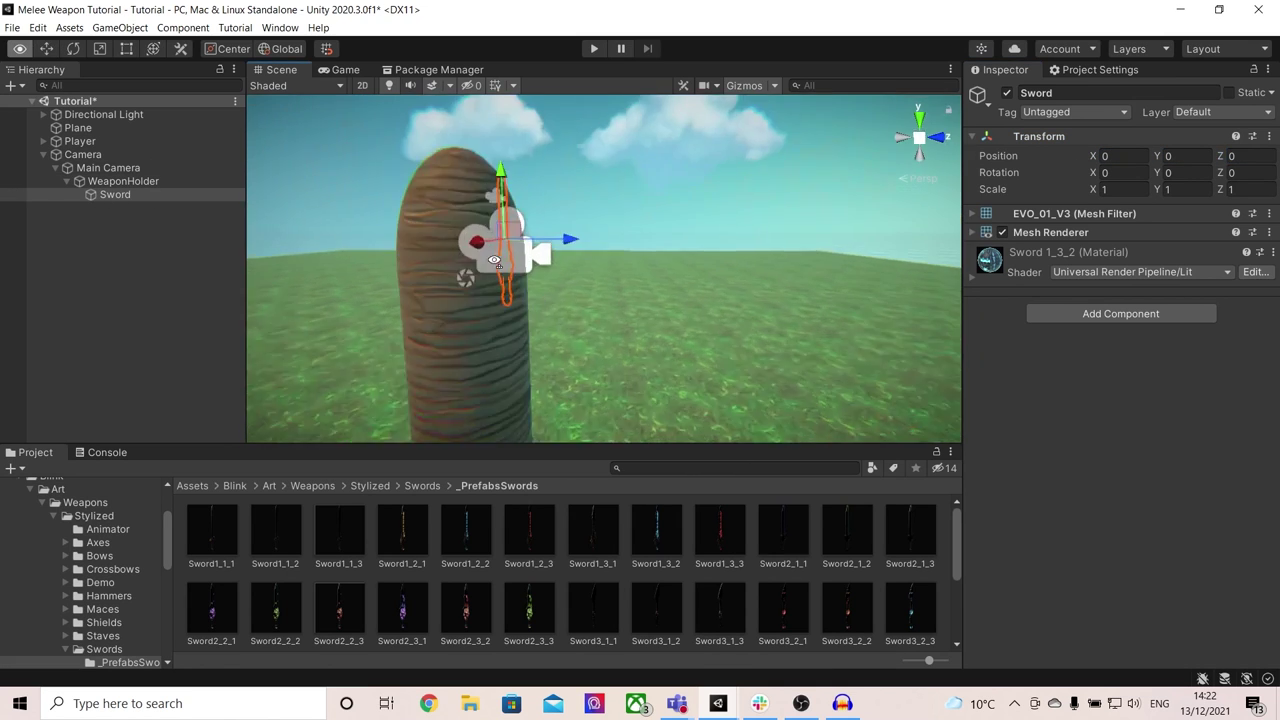
click(1245, 156)
text(1)
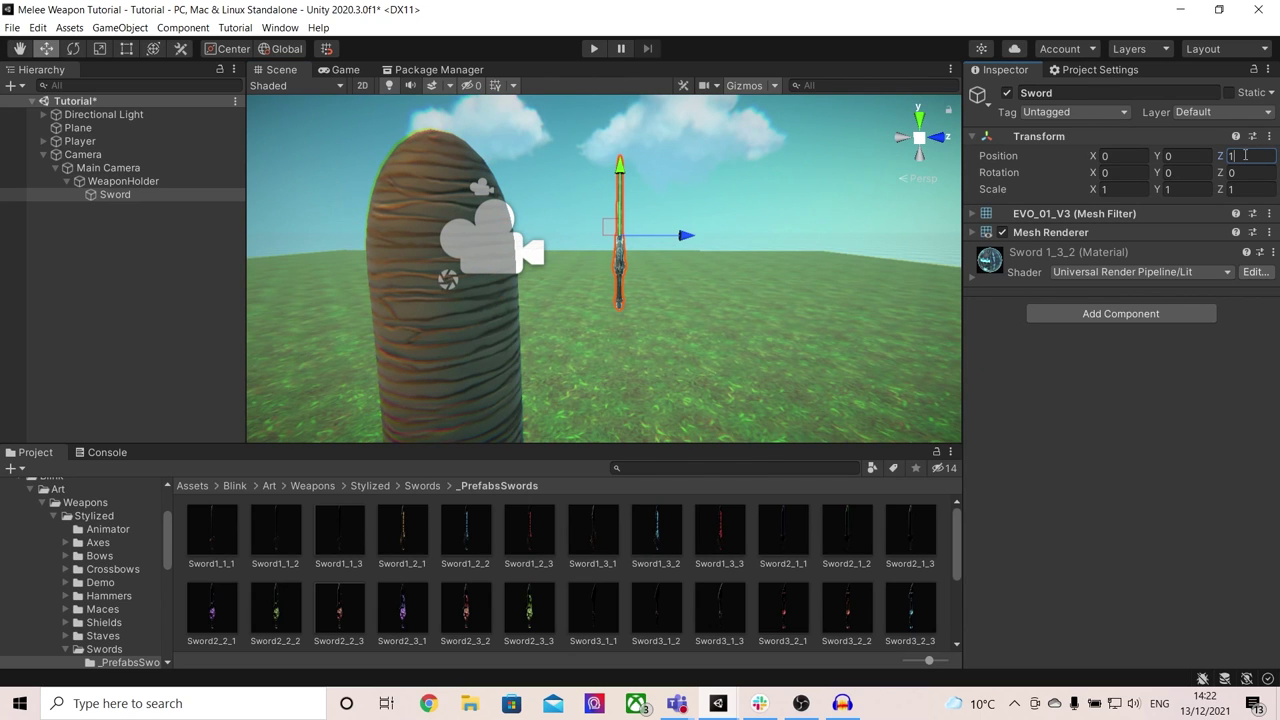
- Set the Sword's scale to 1.3, 1.2, 1.3
click(1124, 190)
text(1.3)
click(1240, 190)
text(1.3)
click(1190, 190)
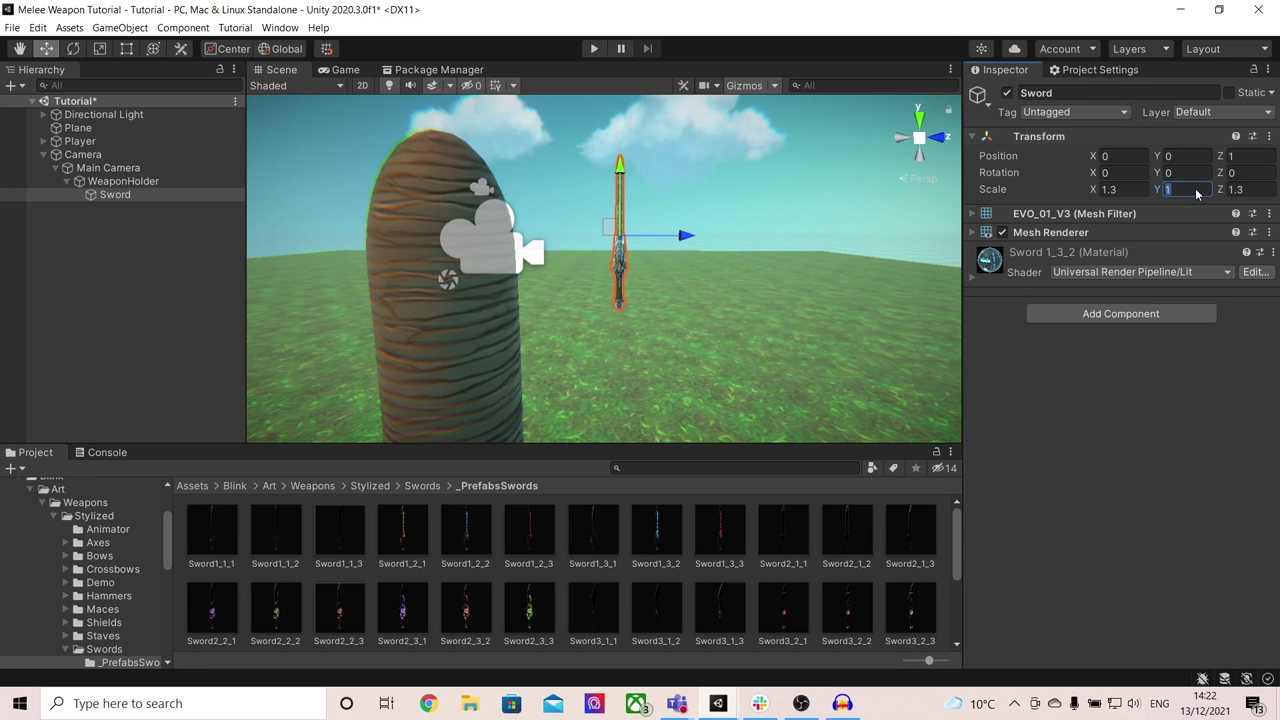
text(1.2)
click(1069, 359)
- Check the sword in the Game view, then return to the Scene and the Assets folder
alt+drag(700, 240, 800, 220)
click(800, 220)
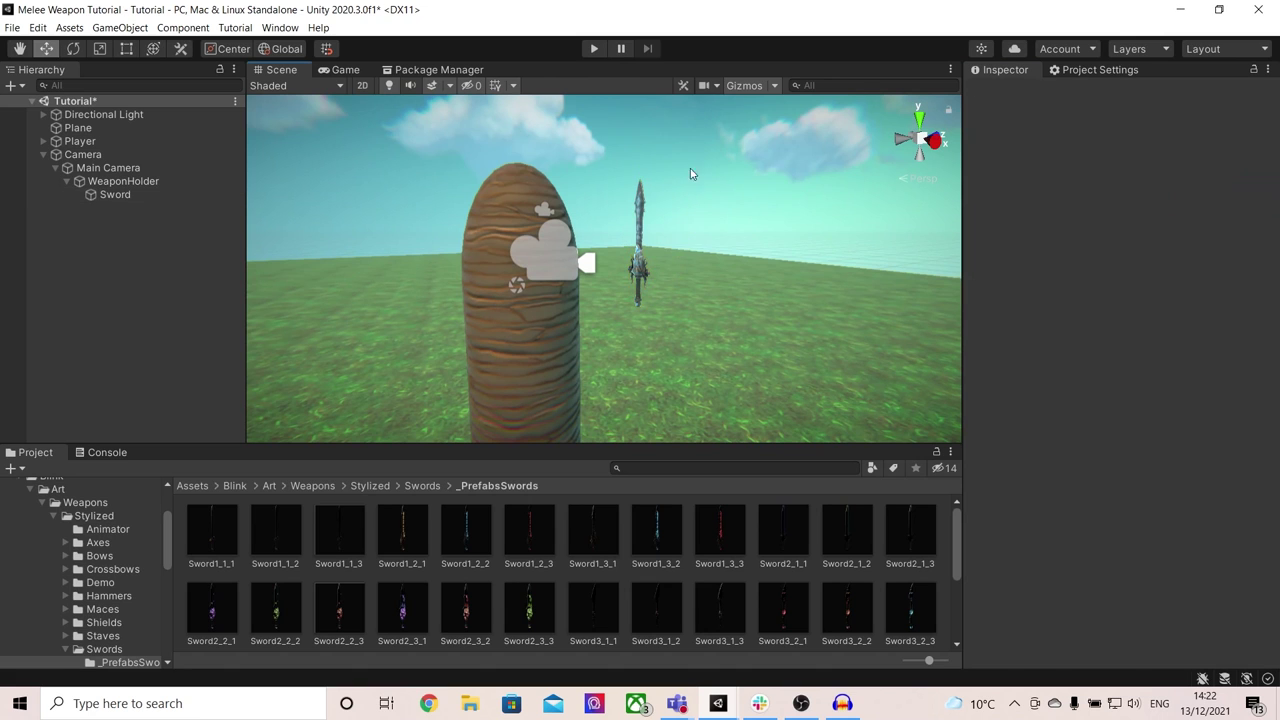
click(340, 70)
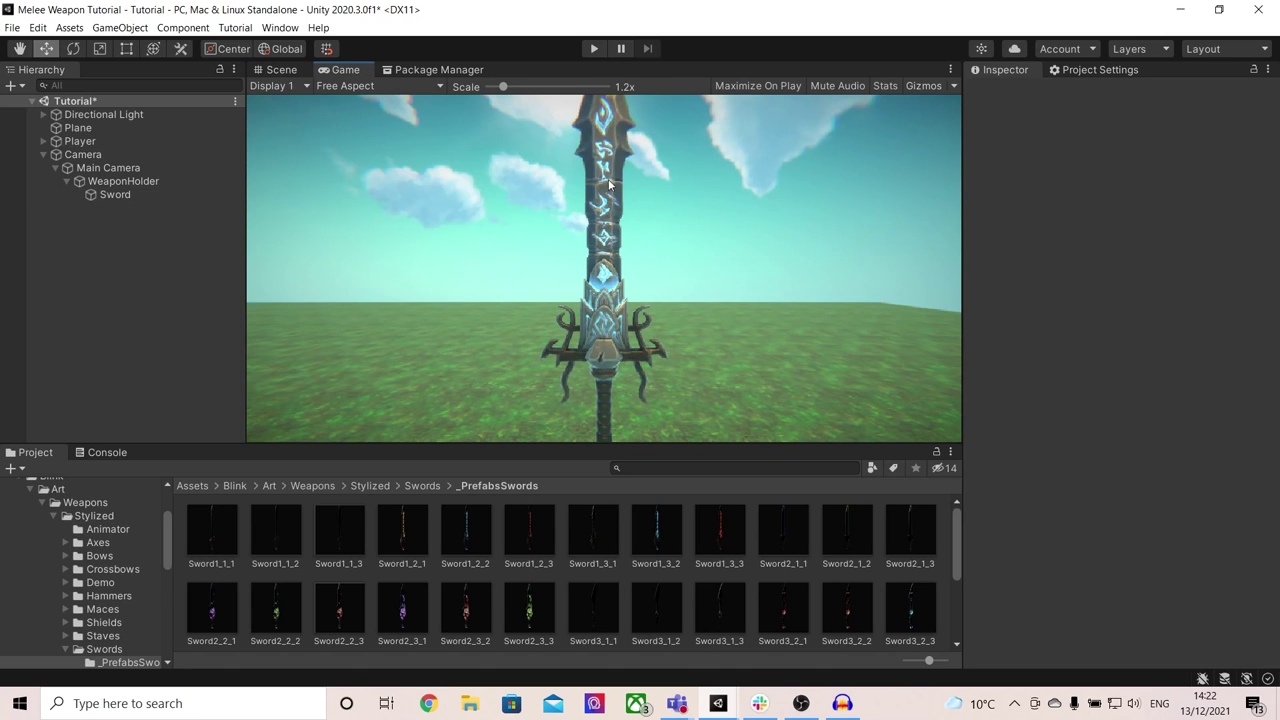
click(283, 70)
click(190, 194)
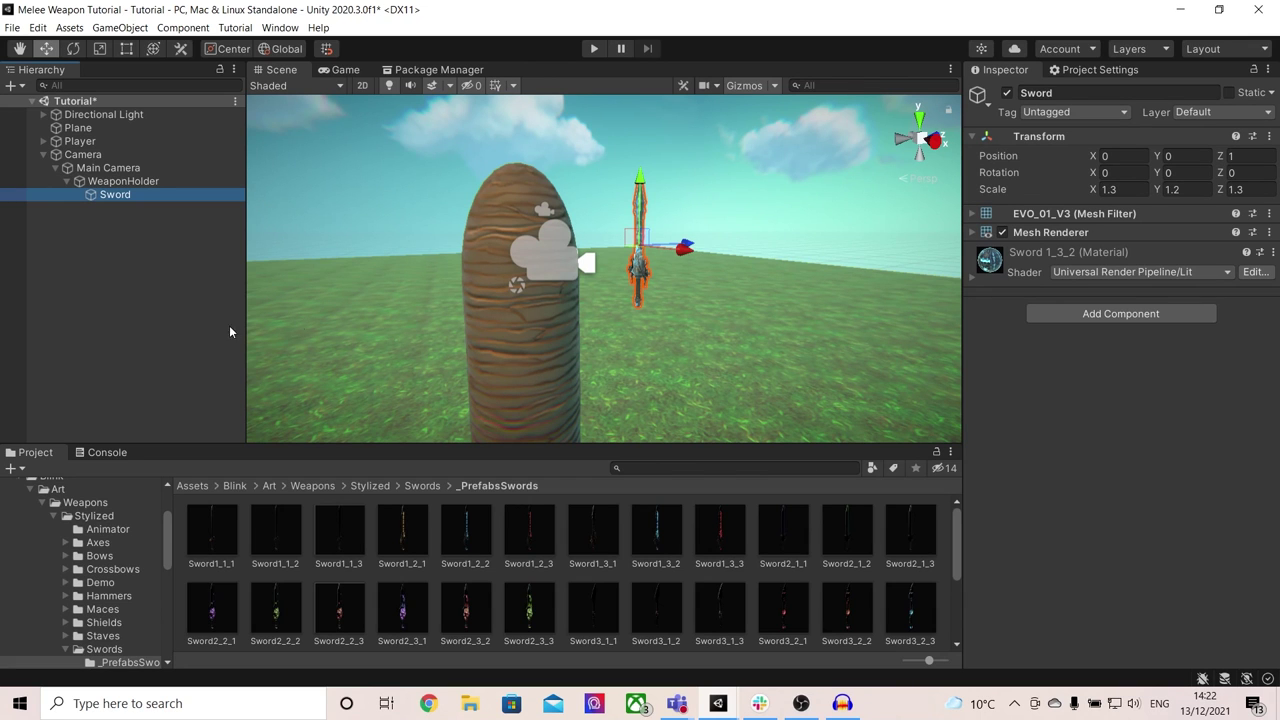
click(192, 486)
right_click(367, 618)
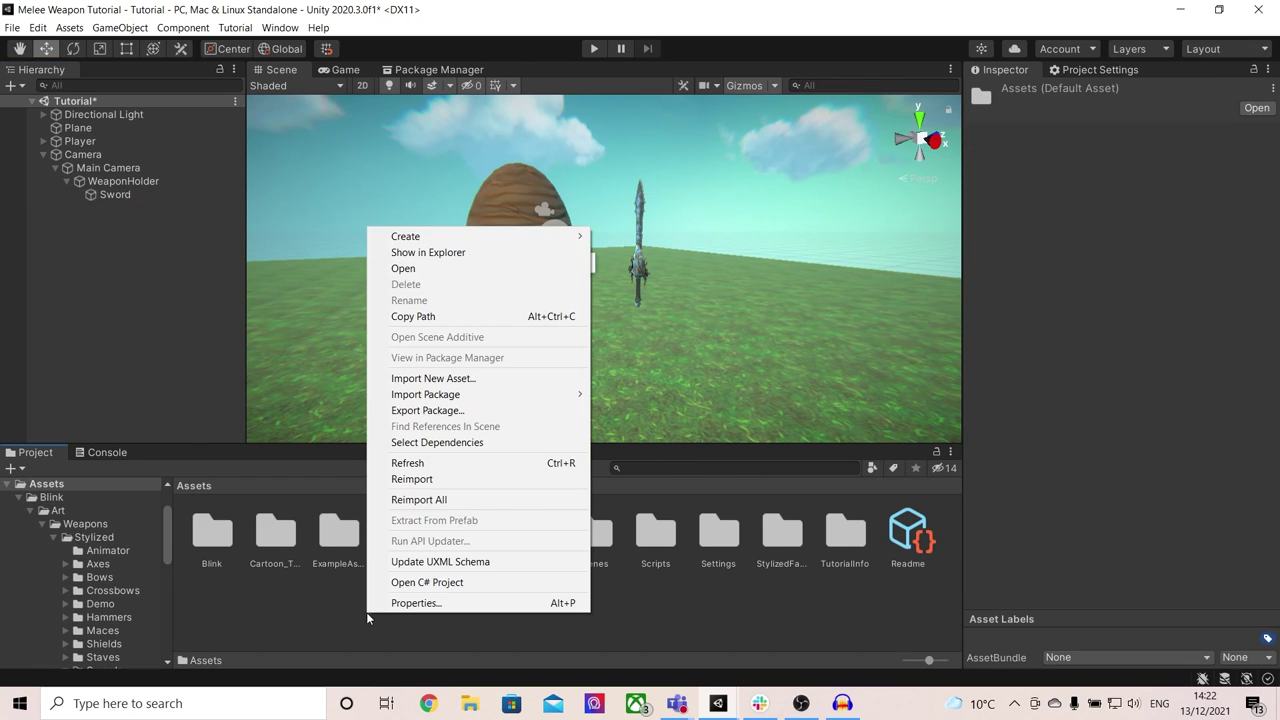
- Create a folder named Animations in Assets
mouse_move(428, 238)
click(626, 97)
text(Animations)
key(Return)
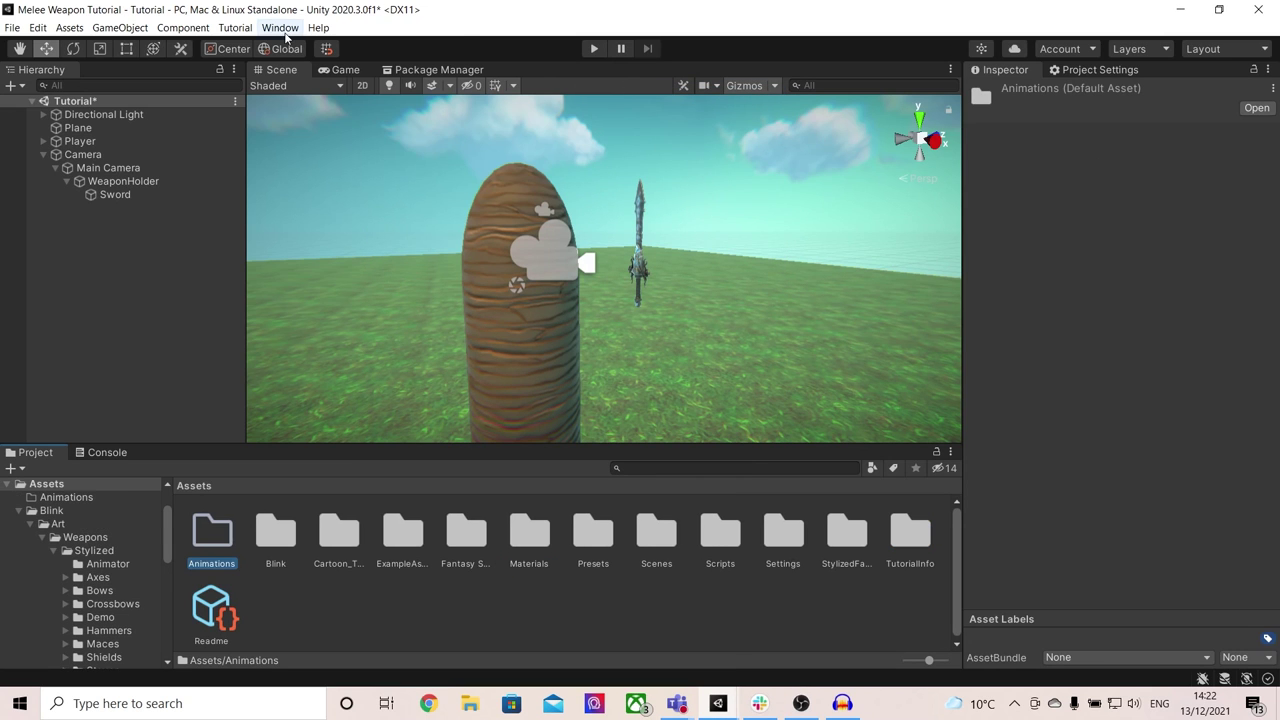
- Dock the Animation and Animator windows into the layout, then reselect Sword in the Scene
click(280, 27)
mouse_move(409, 260)
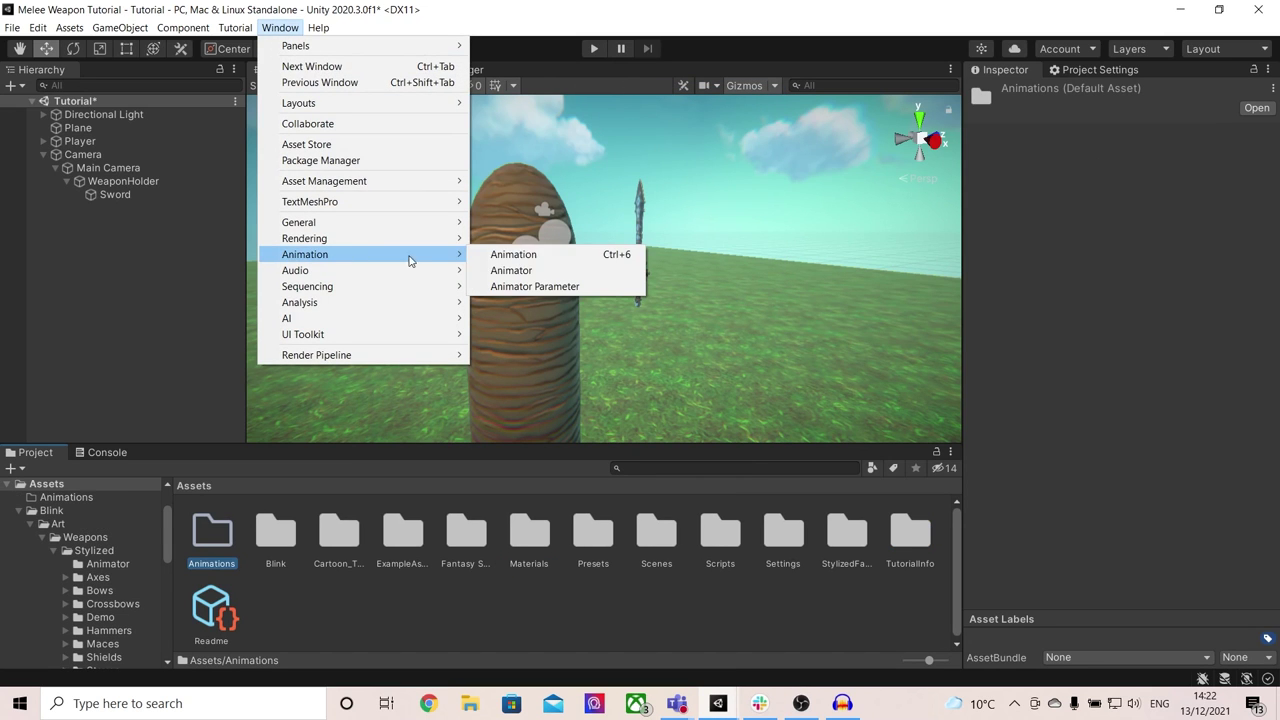
click(544, 256)
drag(497, 229, 170, 447)
click(293, 32)
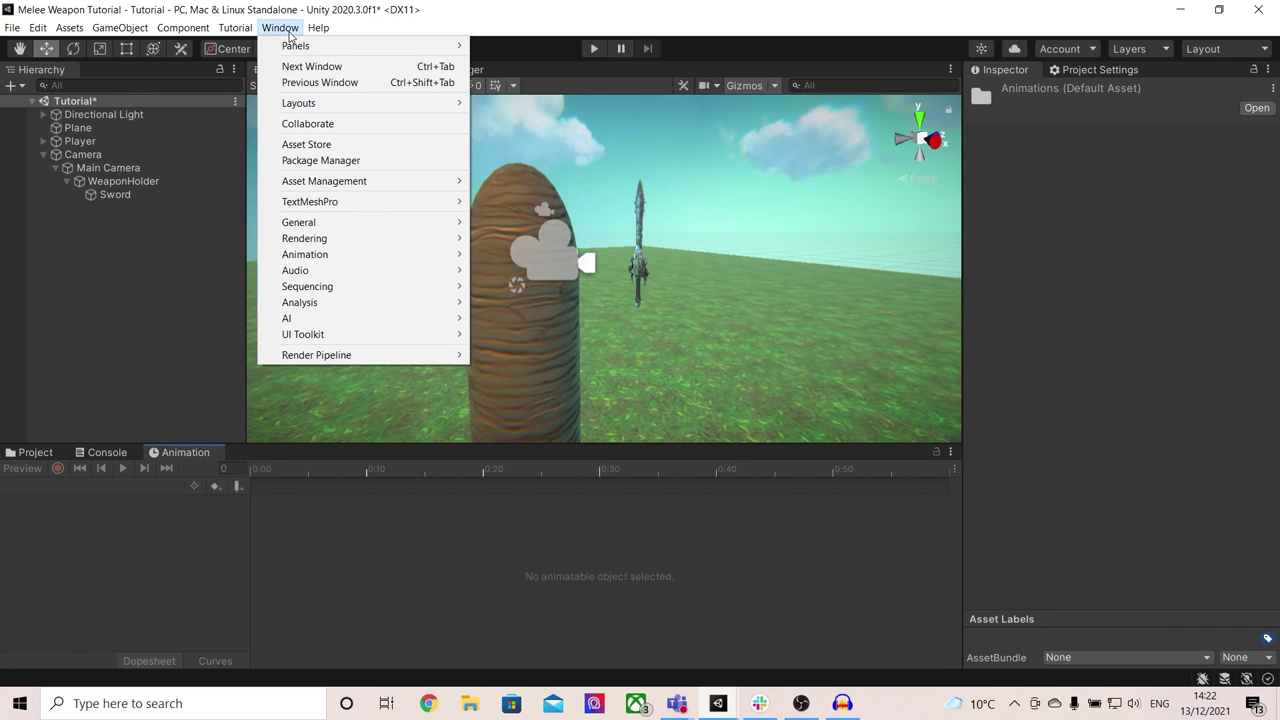
mouse_move(366, 259)
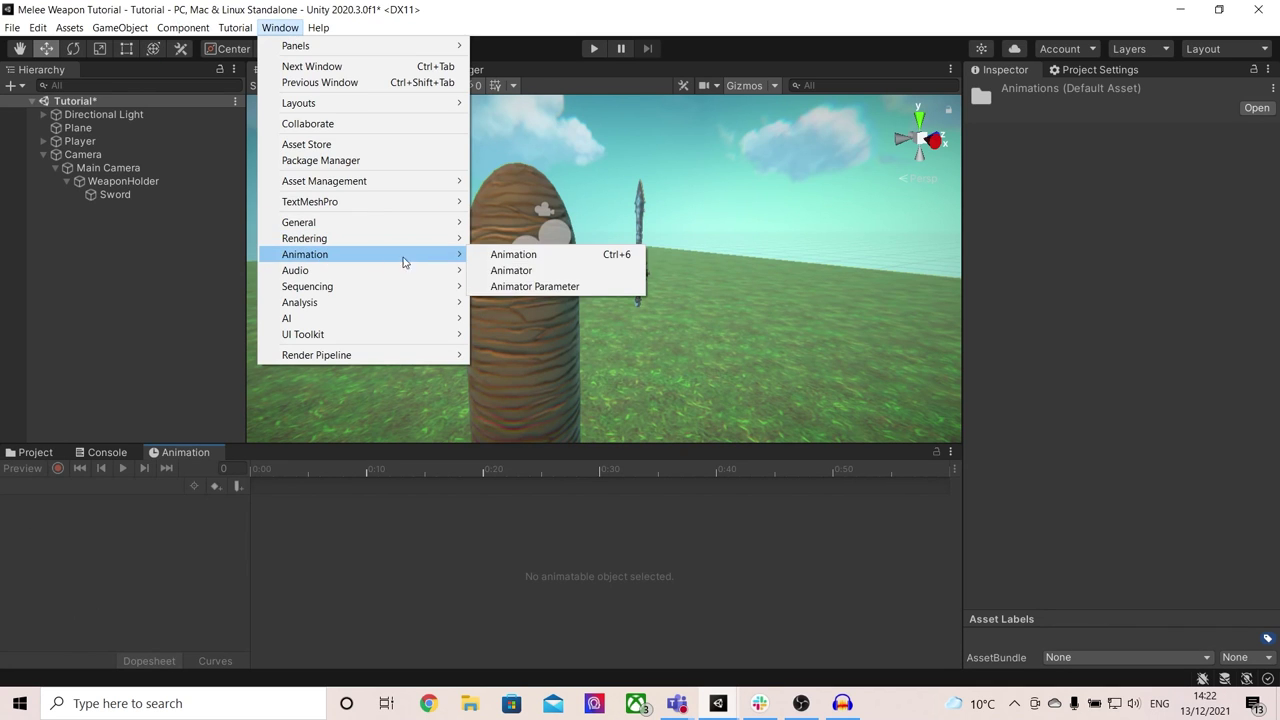
click(512, 271)
drag(508, 268, 512, 72)
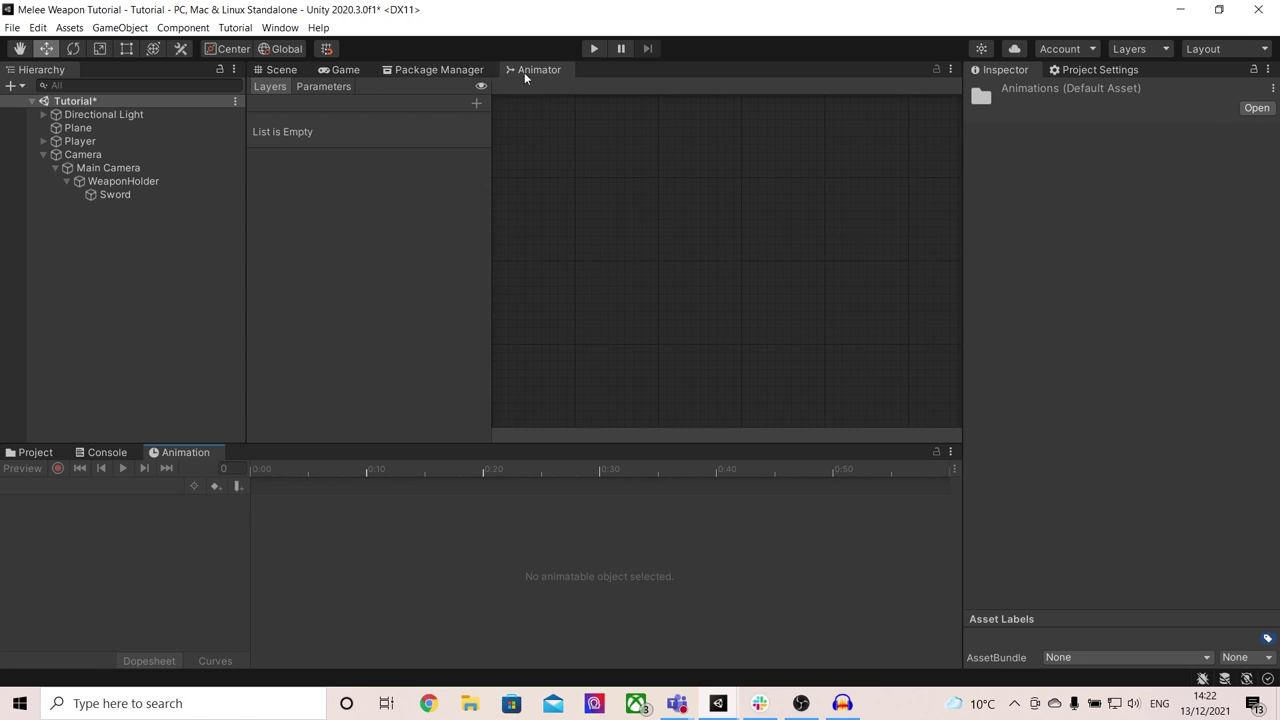
click(285, 70)
click(130, 196)
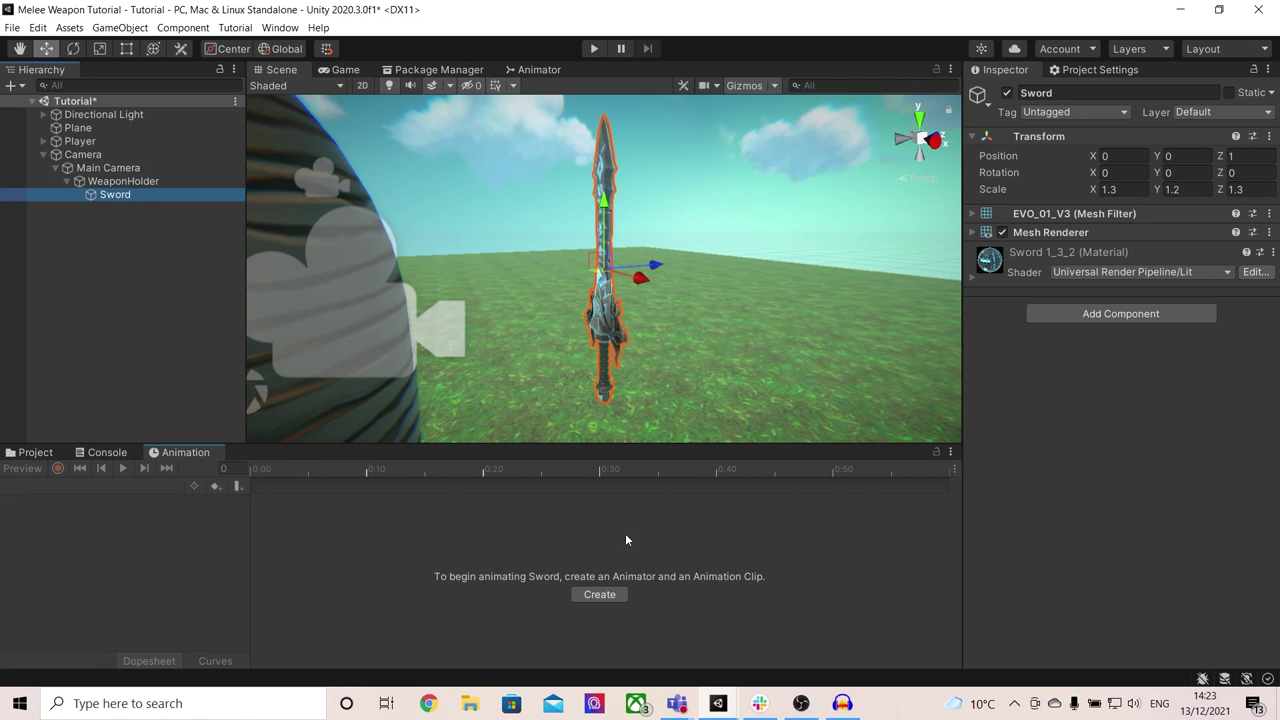
- Create a Sword-Idle animation clip for the Sword, saved in Assets/Animations
click(598, 594)
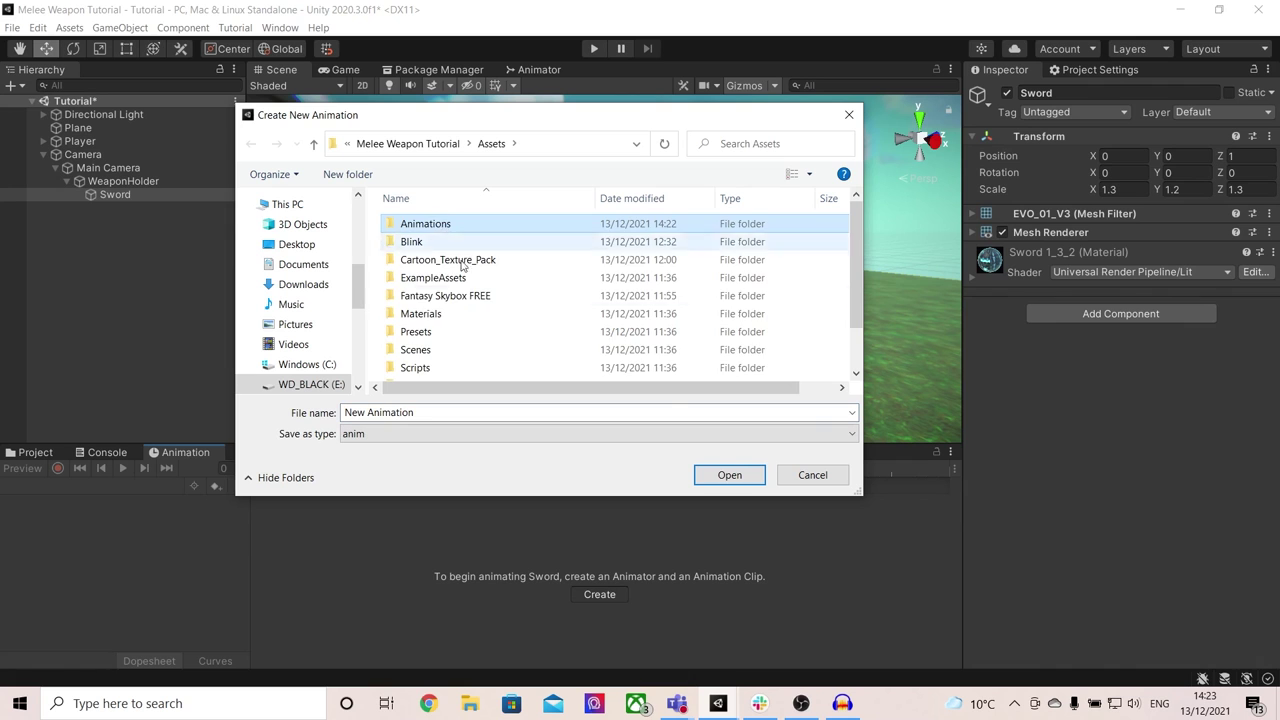
double_click(442, 225)
text(S)
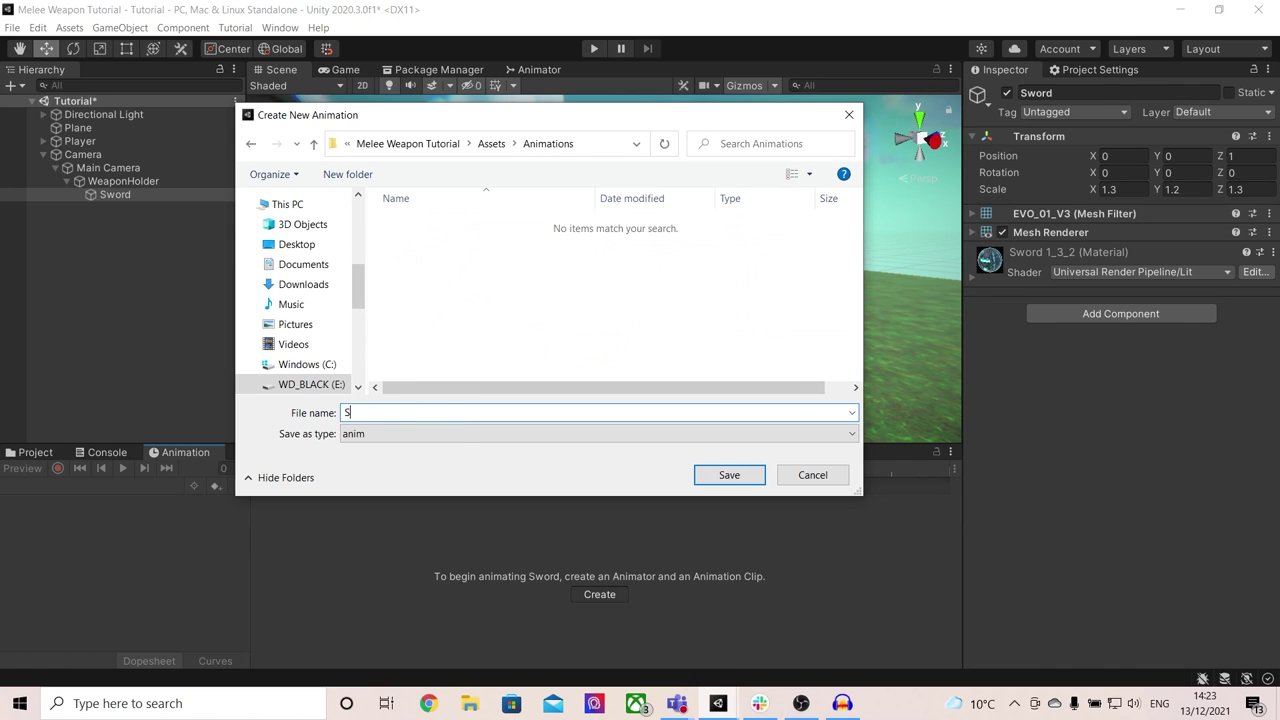
text(word-Idle)
click(729, 475)
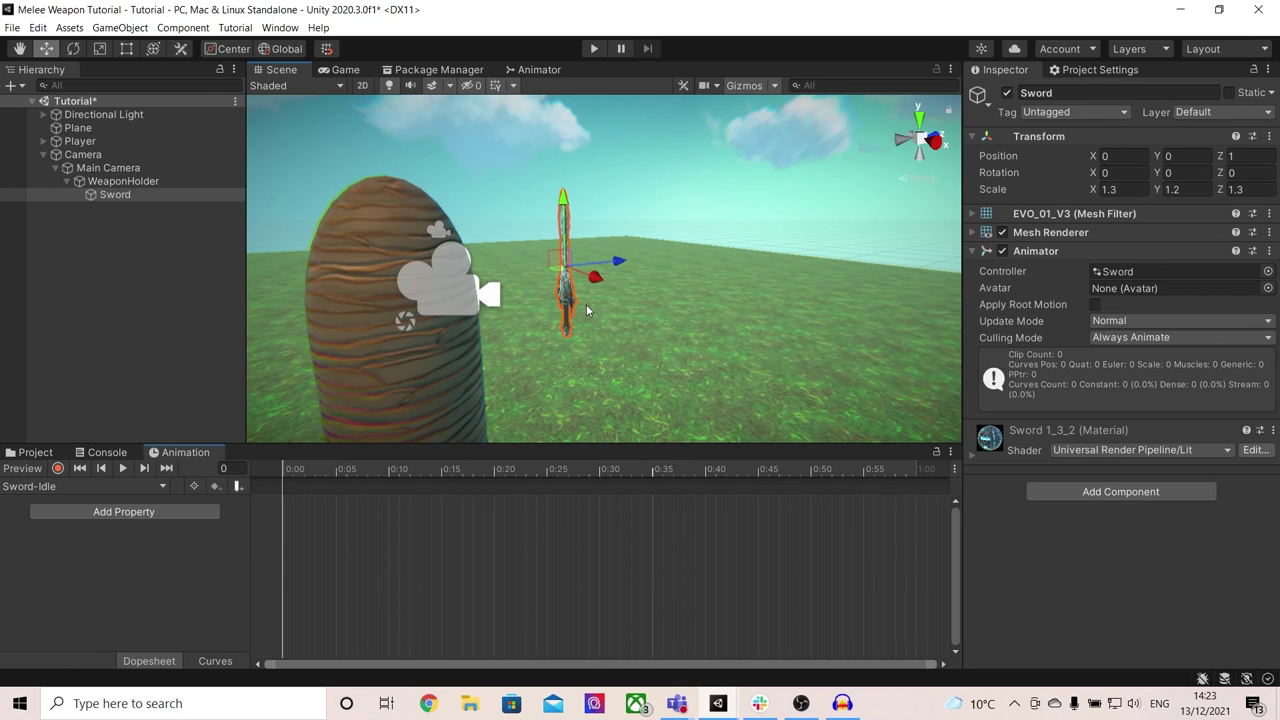
- In record mode, key the sword's idle position at 1.2, -0.3, -0.5
click(58, 468)
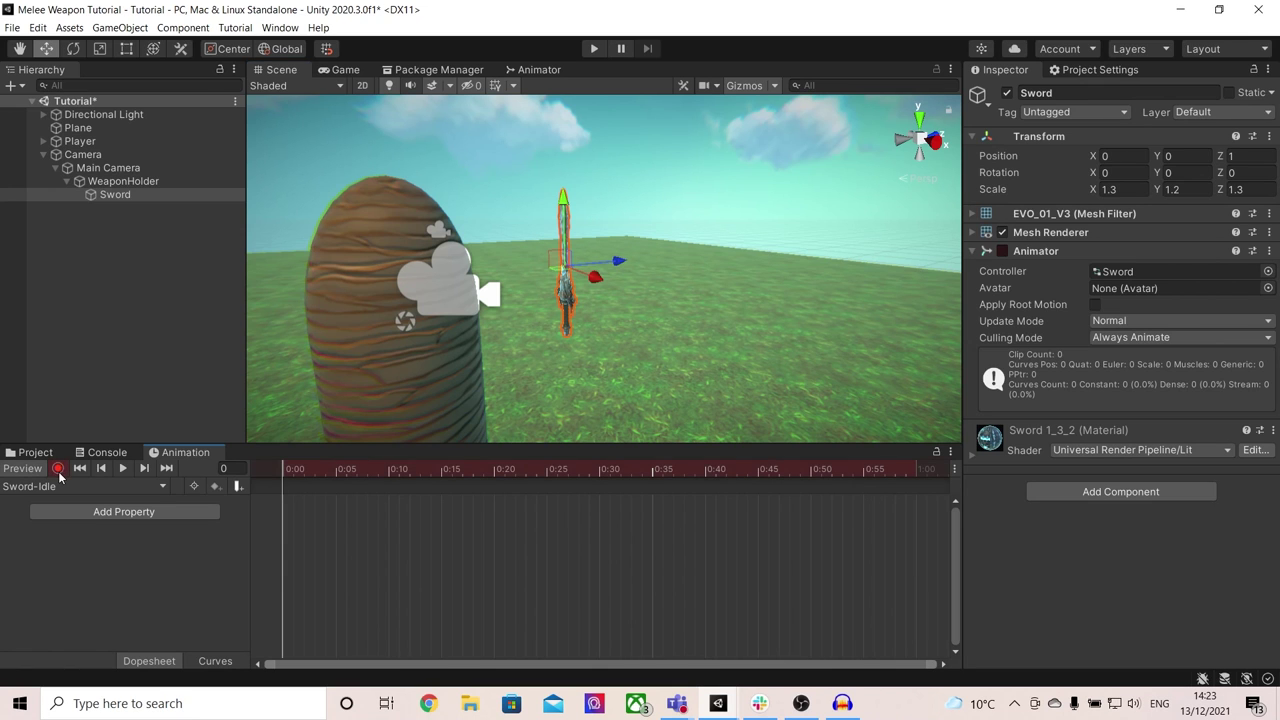
click(1116, 157)
text(1.2)
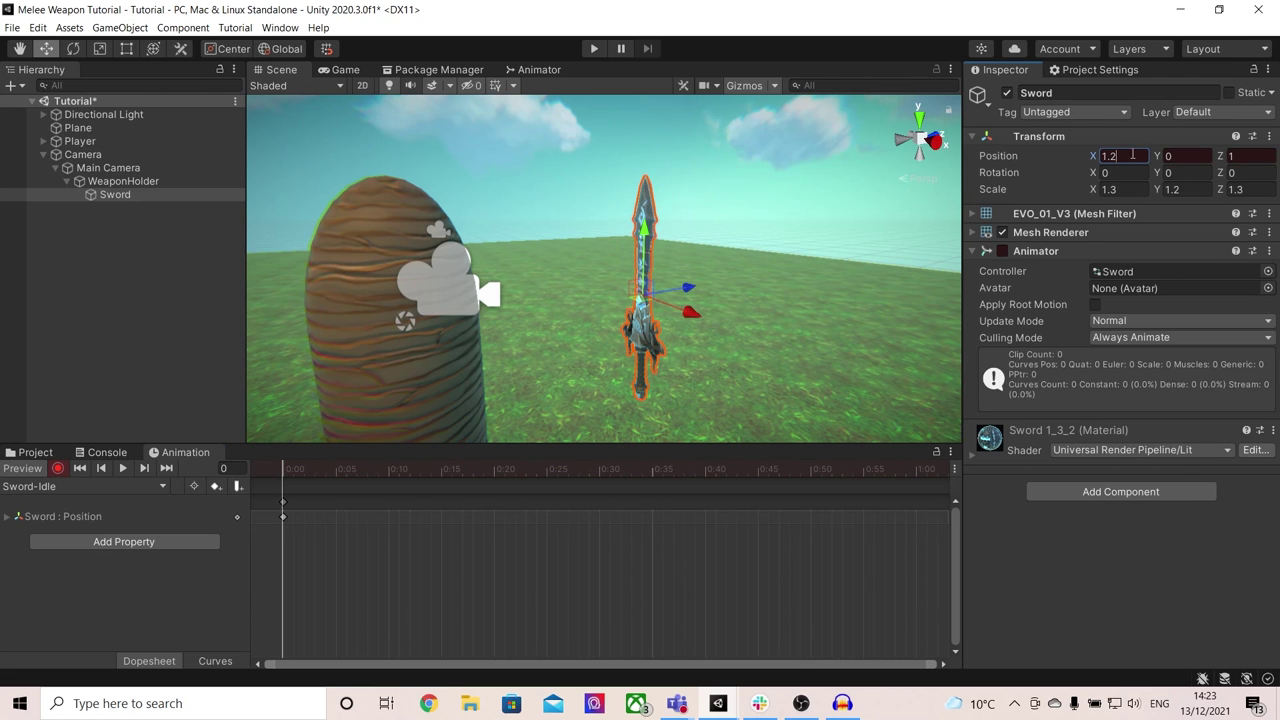
click(1181, 157)
text(-0.3)
click(1250, 156)
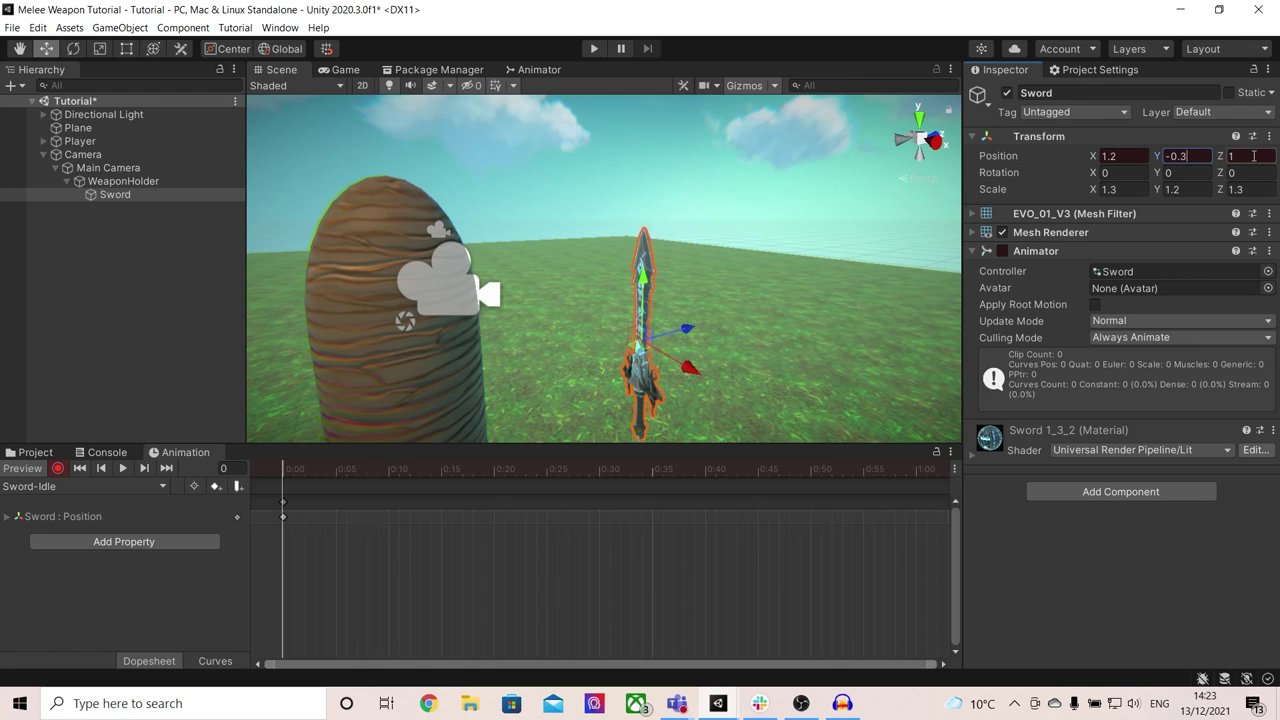
text(-0.5)
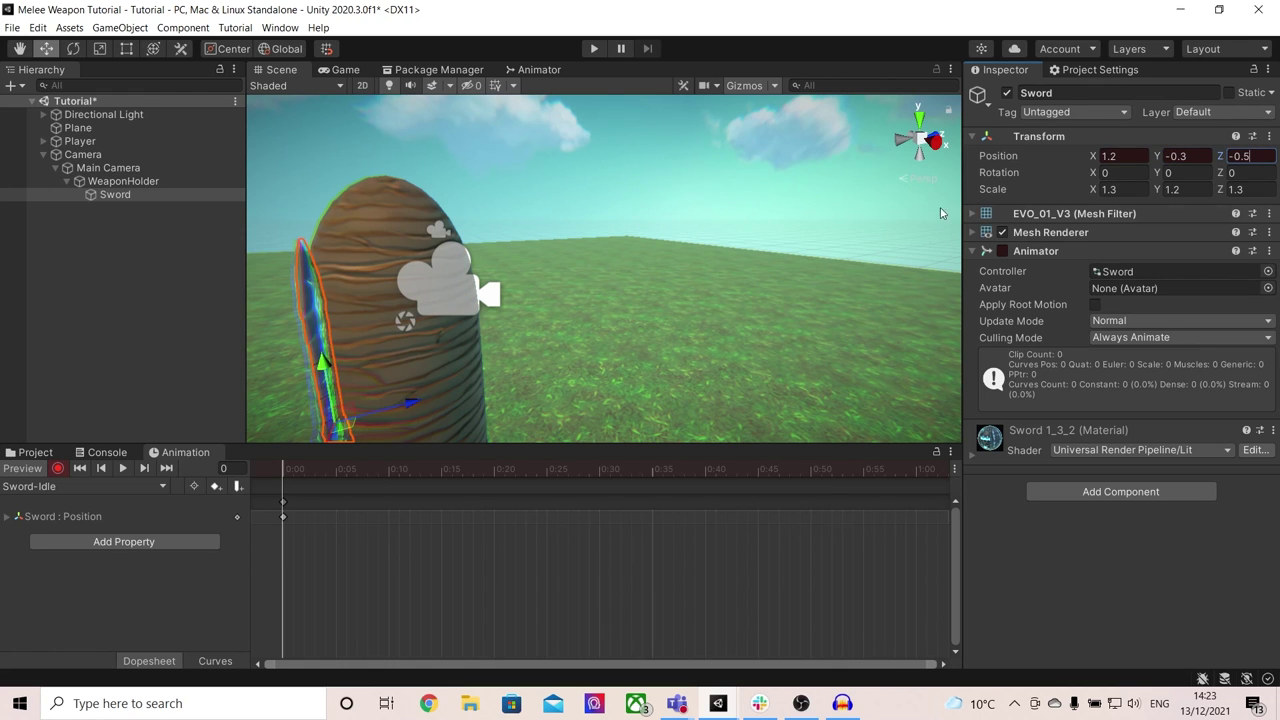
- Key the idle rotation at 76, 90, -8, check the pose, and stop recording
click(1137, 172)
text(76)
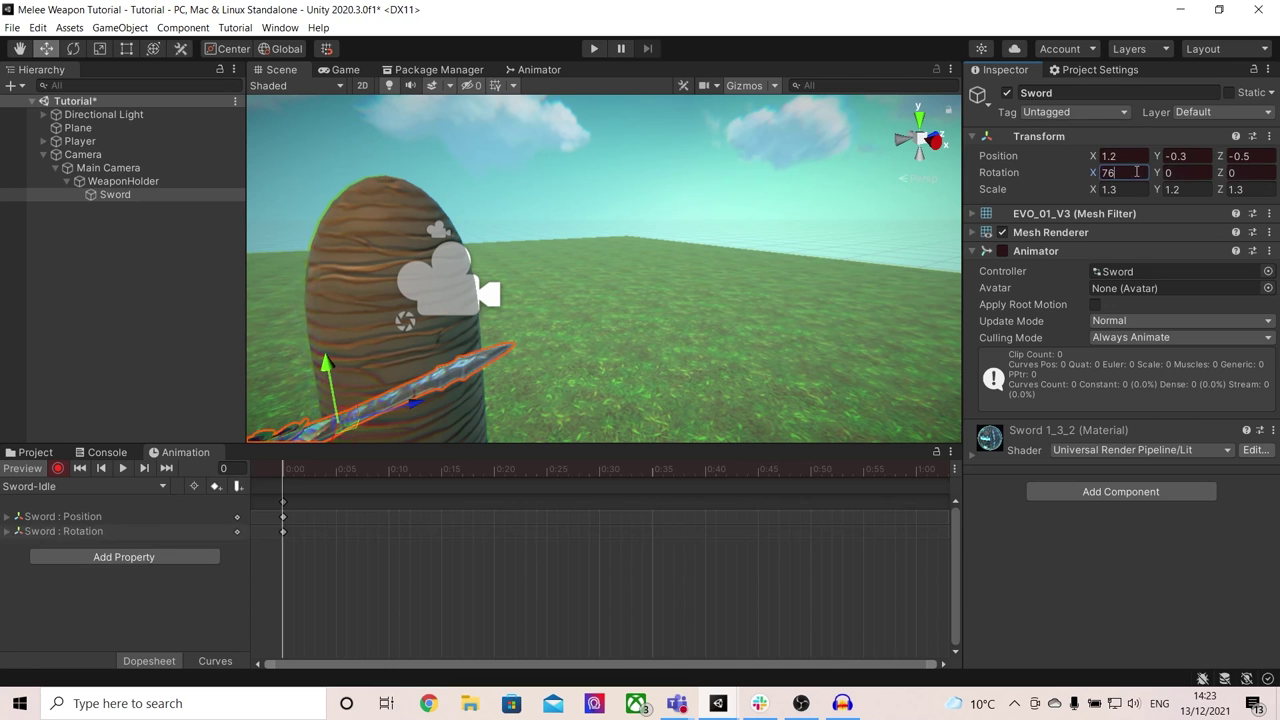
click(1178, 172)
text(90)
click(1247, 173)
text(-8)
right_drag(640, 240, 455, 283)
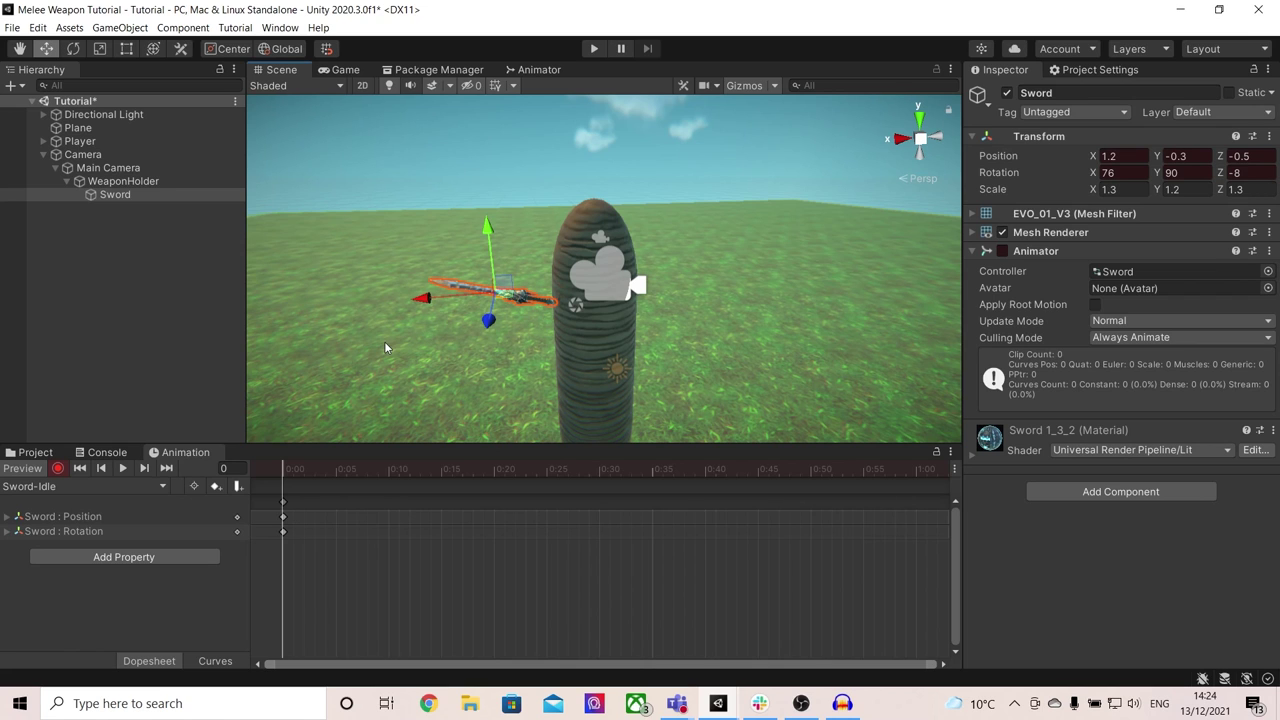
click(58, 469)
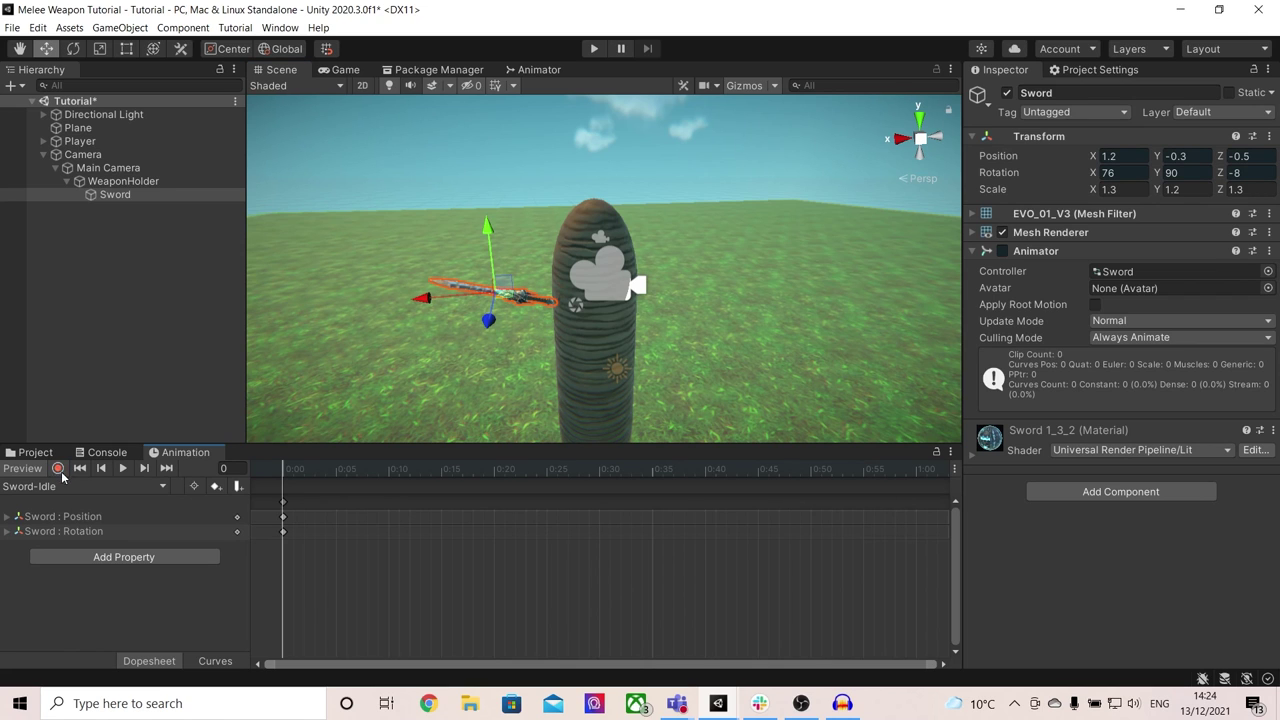
- Create a new animation clip named Sword-Attack
click(135, 484)
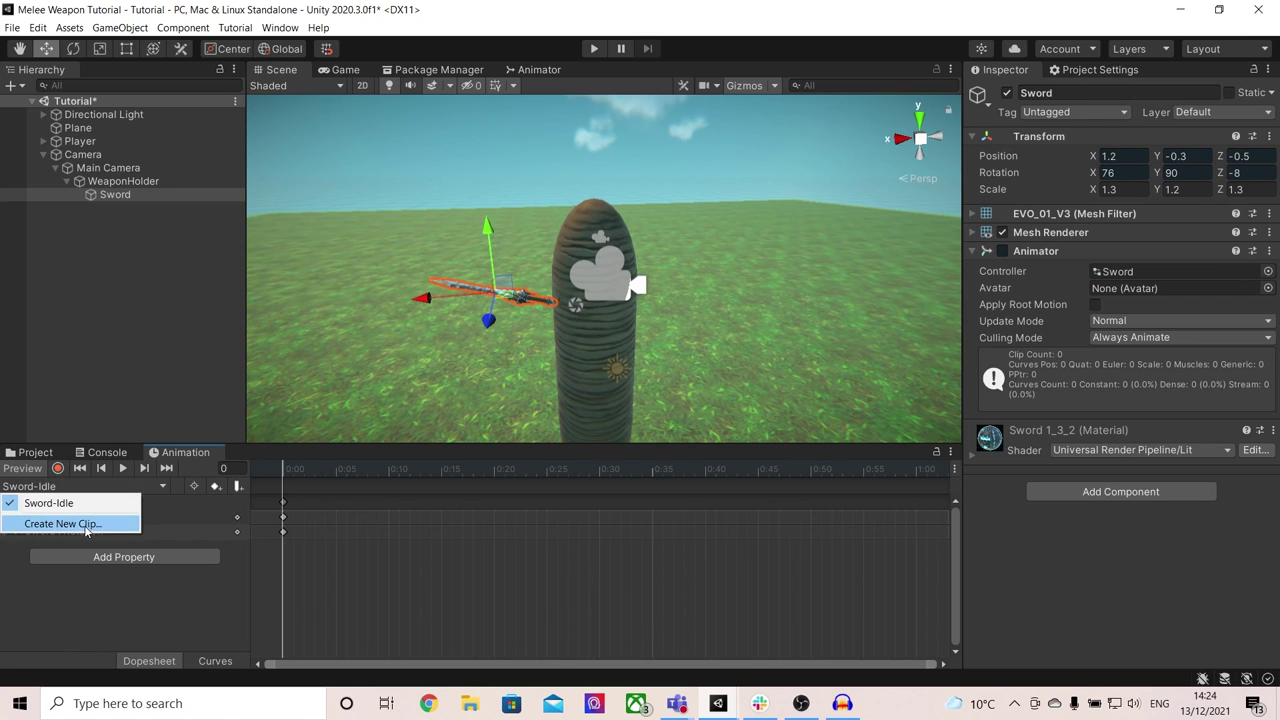
click(90, 527)
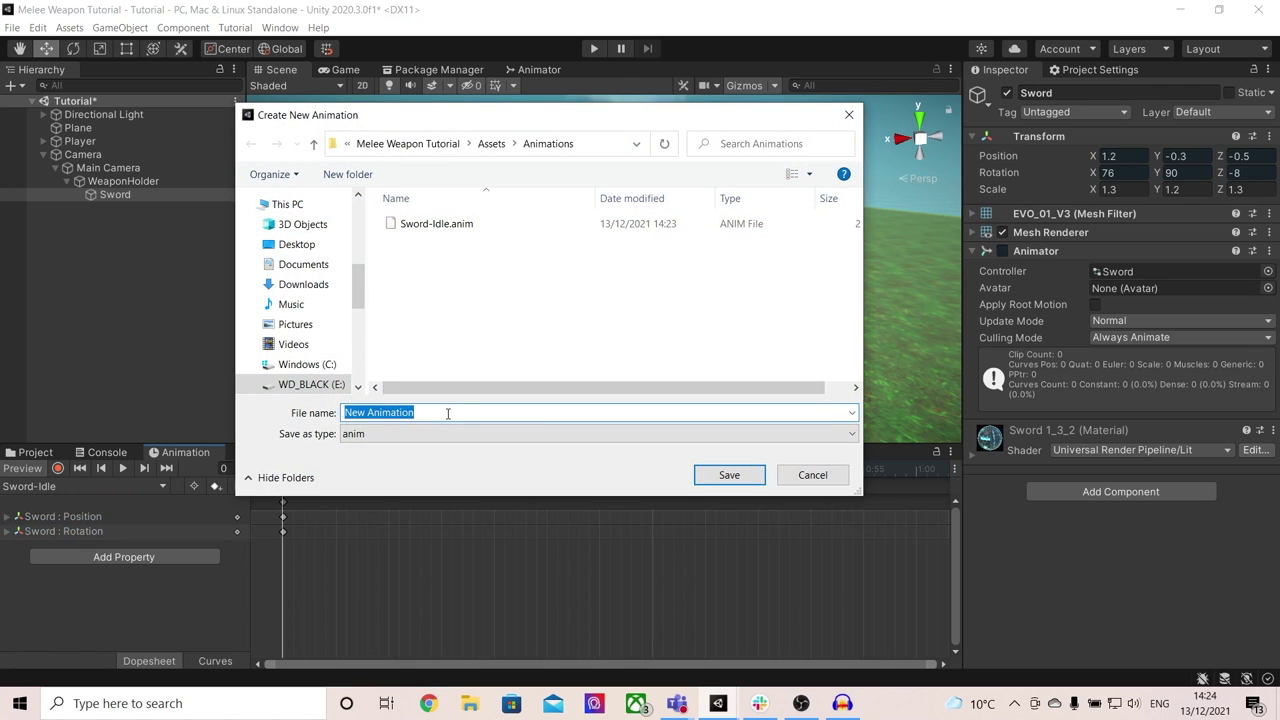
text(Sword-Attack)
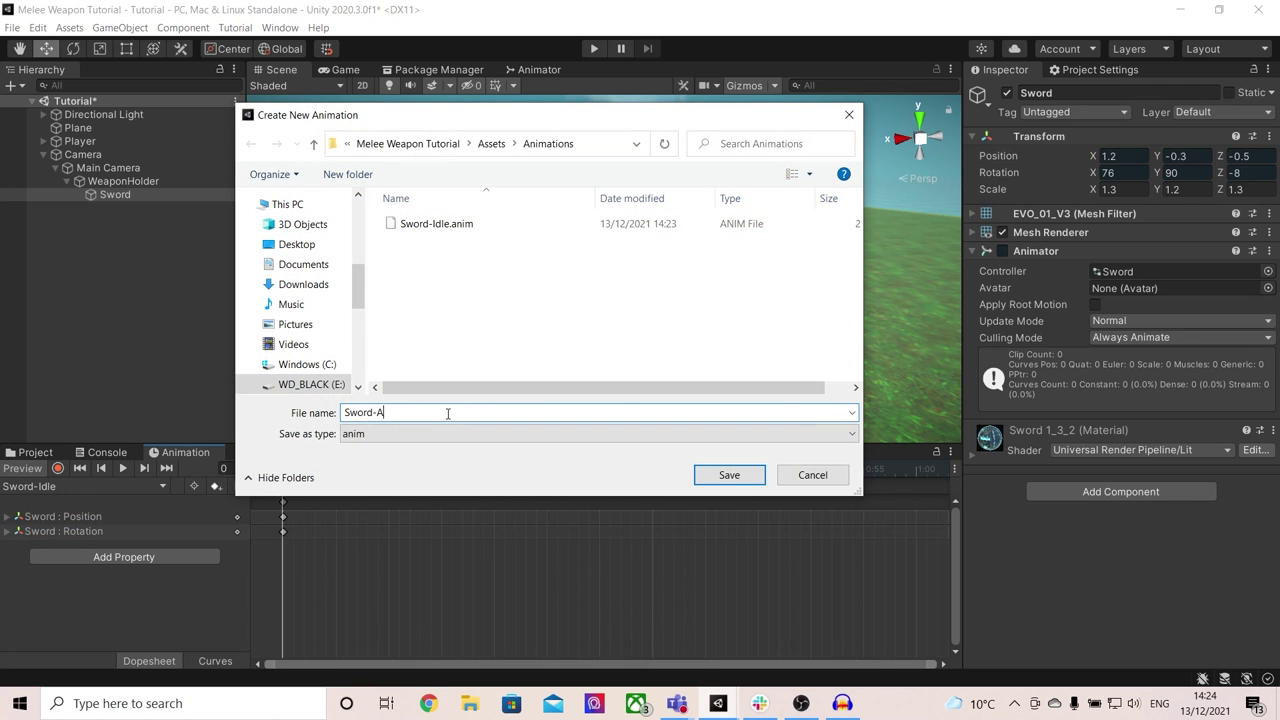
key(Return)
- In record mode, key the attack clip's frame-0 position at 1.2, -0.3, -0.2
click(58, 468)
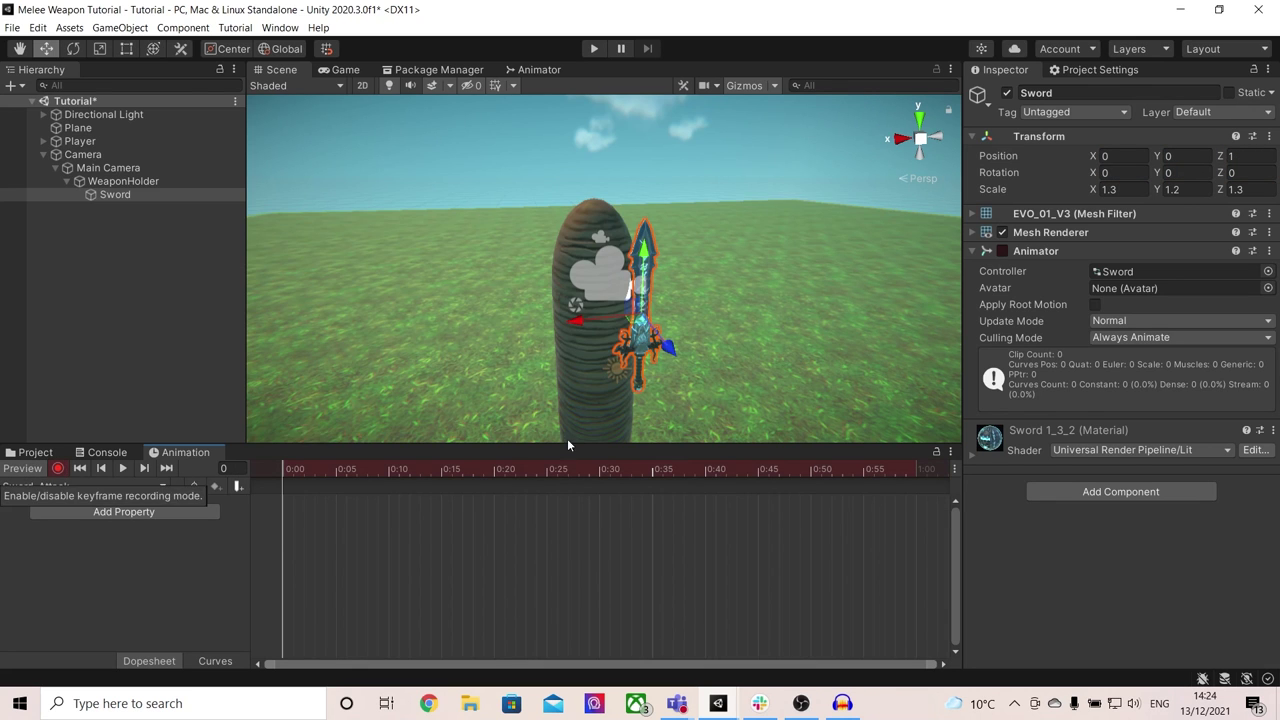
click(1125, 155)
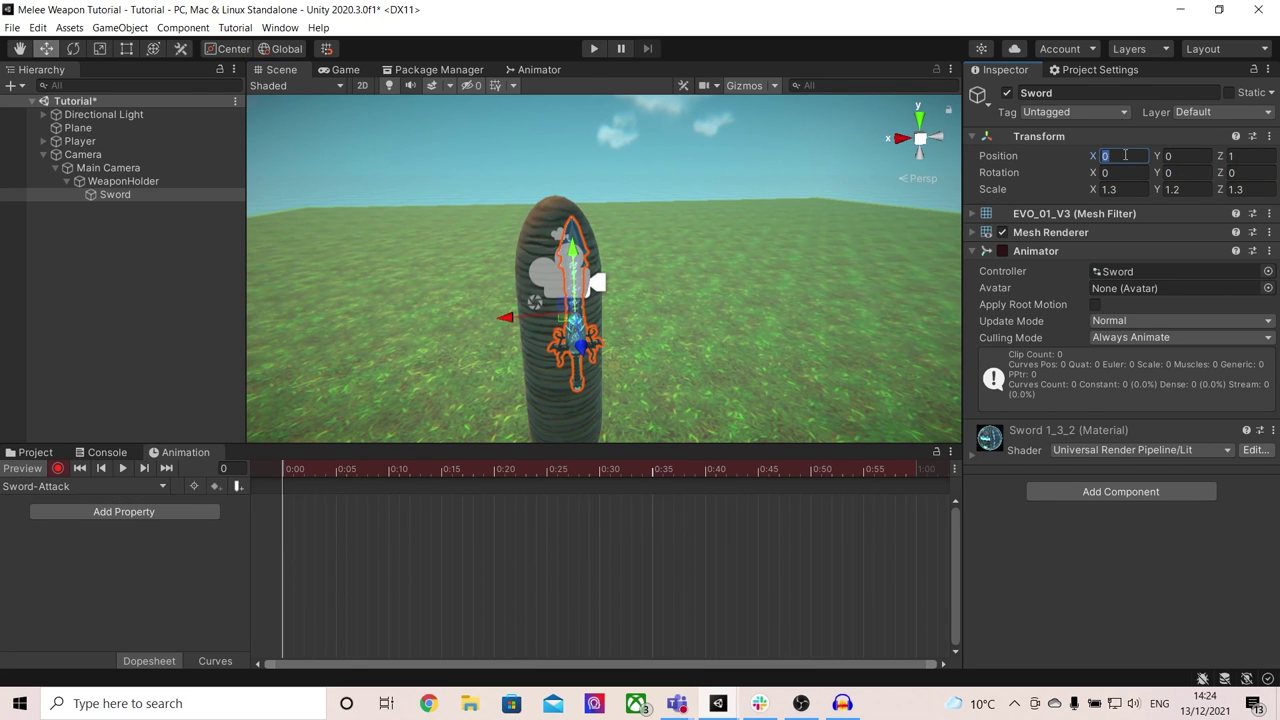
text(1.2)
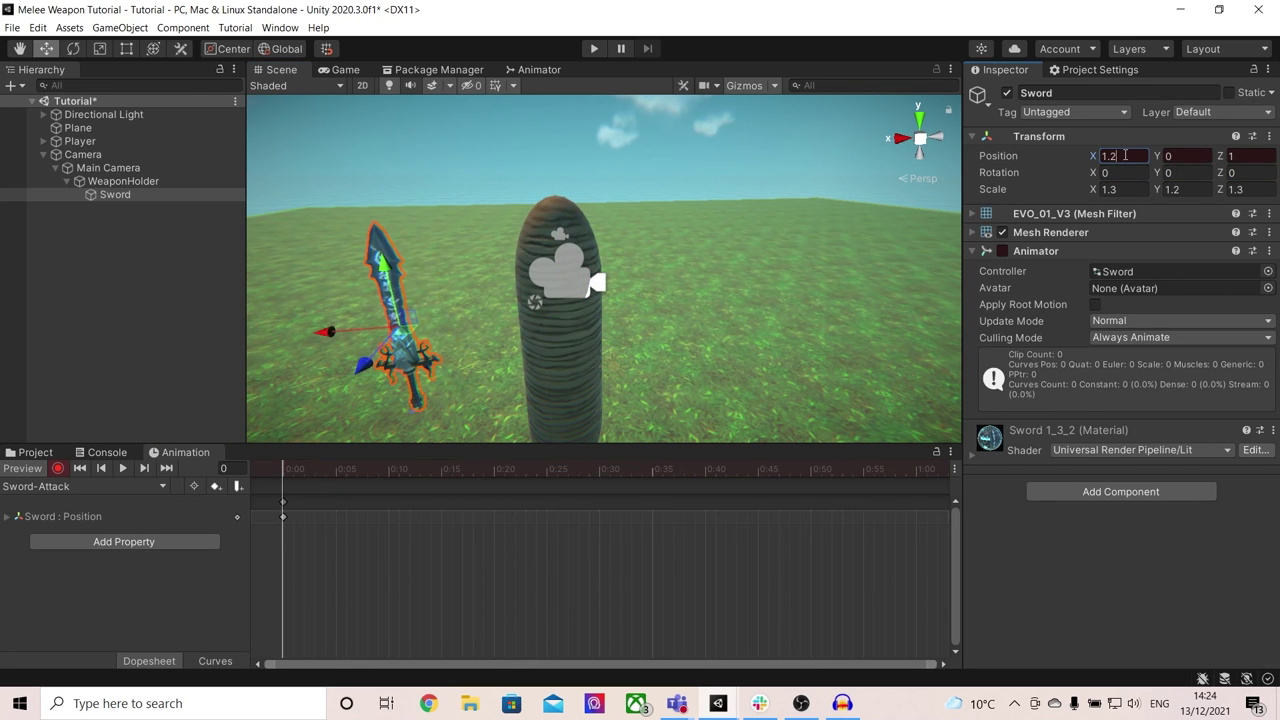
click(1187, 155)
text(-0.3)
click(1252, 155)
text(-)
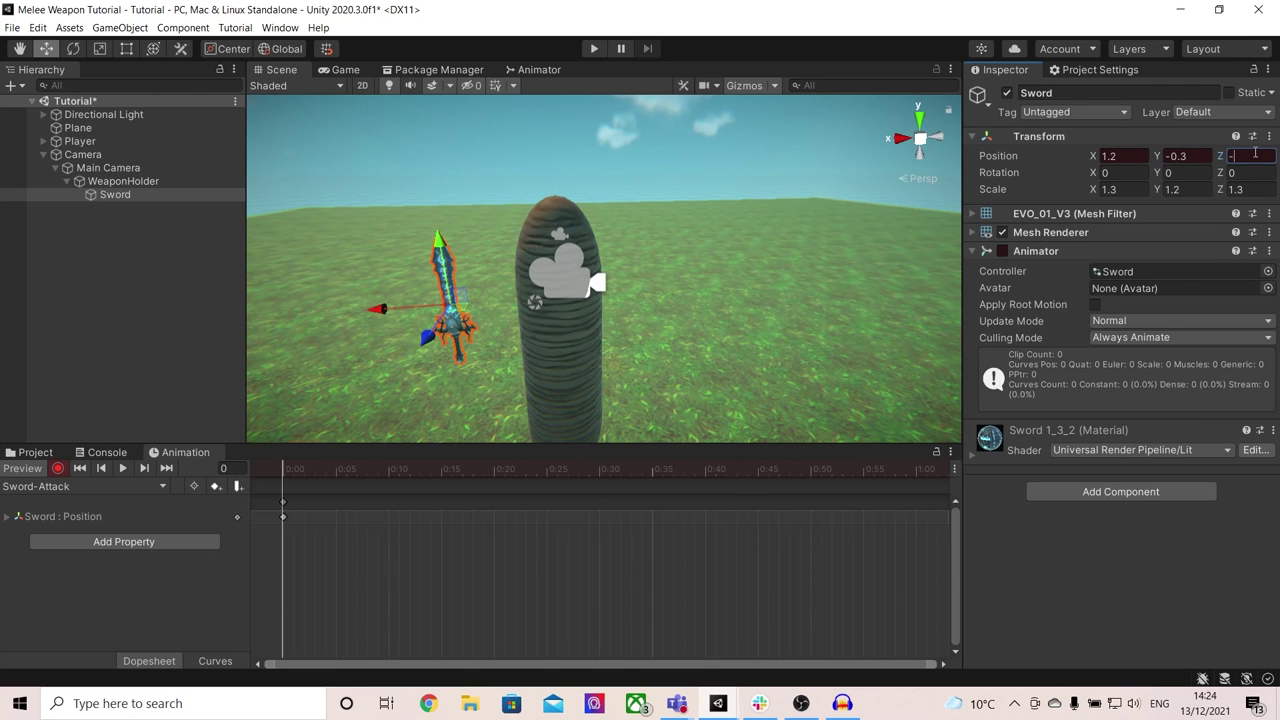
text(0.2)
- Key the frame-0 rotation at 76, 90, -8
click(1121, 172)
text(76)
click(1187, 172)
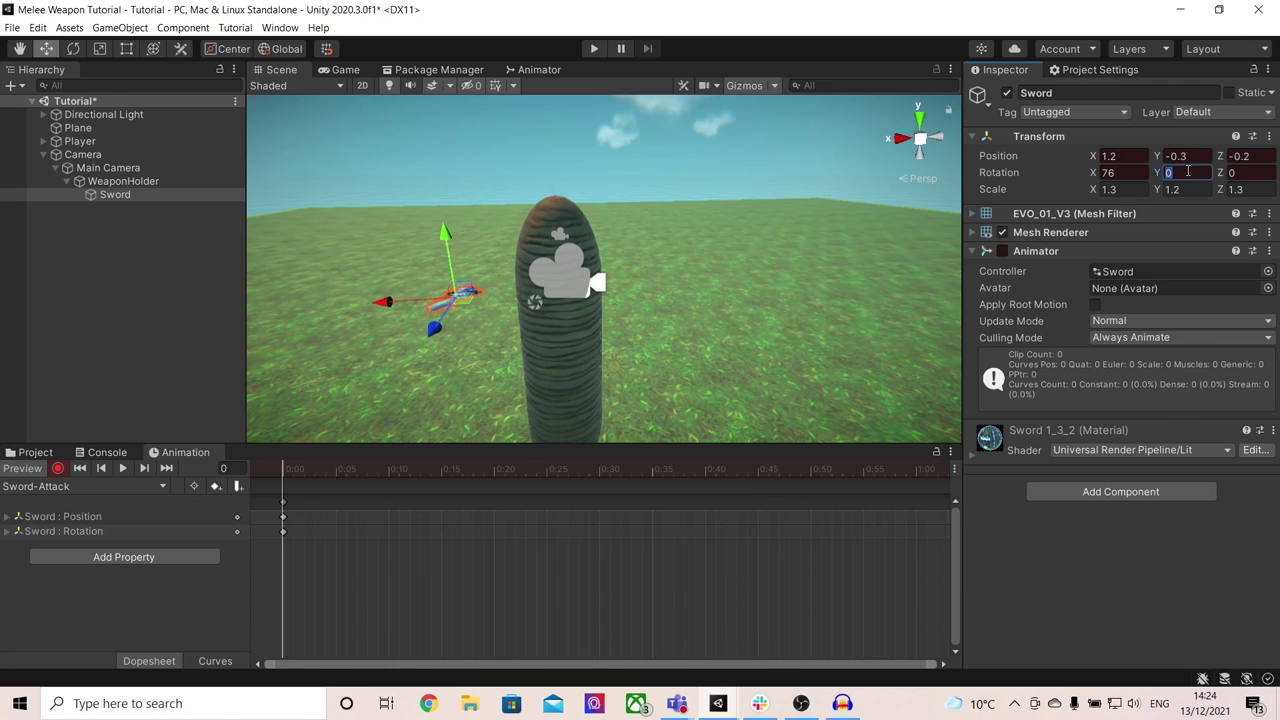
text(90)
click(1248, 172)
text(-8)
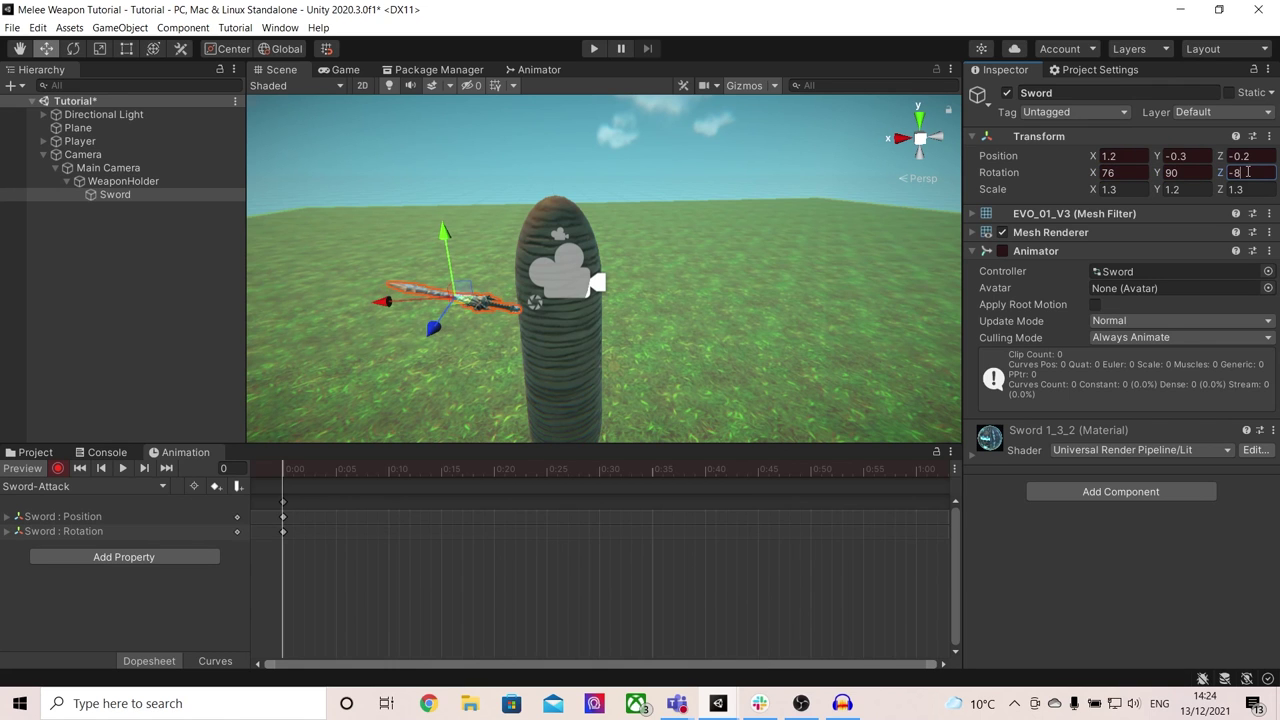
key(Return)
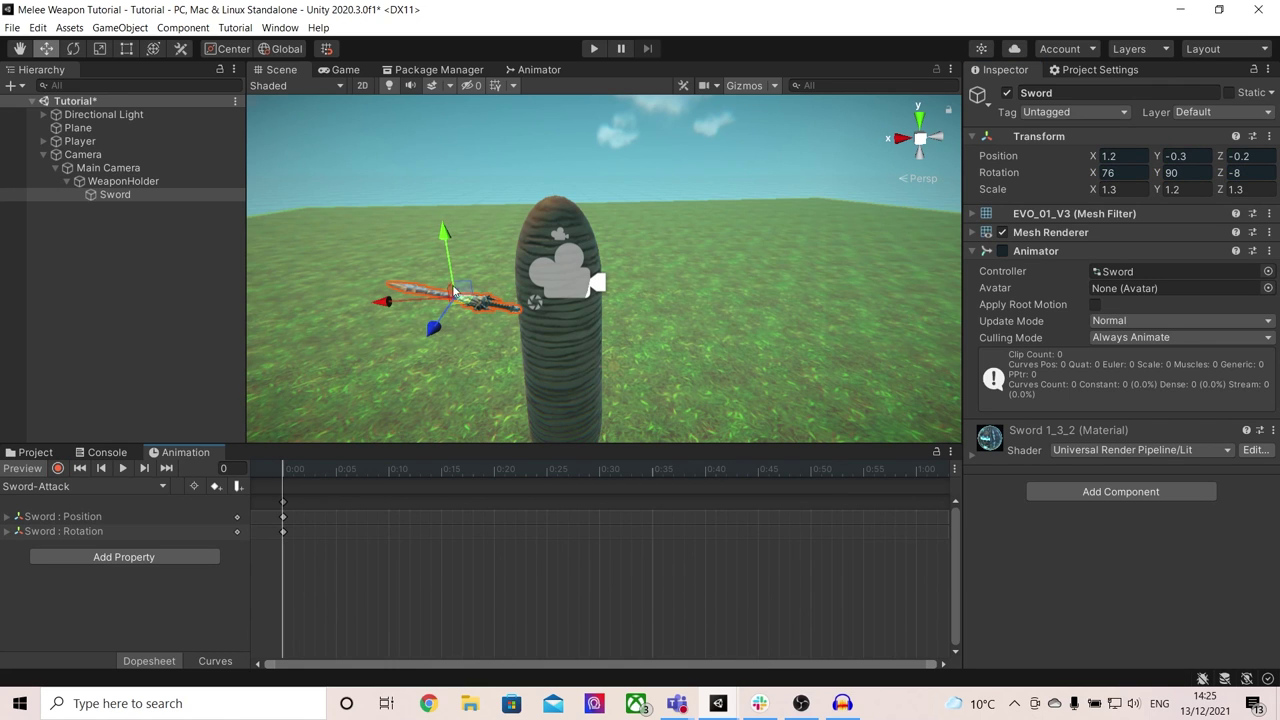
- Move the playhead to frame 5 and resume recording to edit Position X
click(336, 470)
click(58, 468)
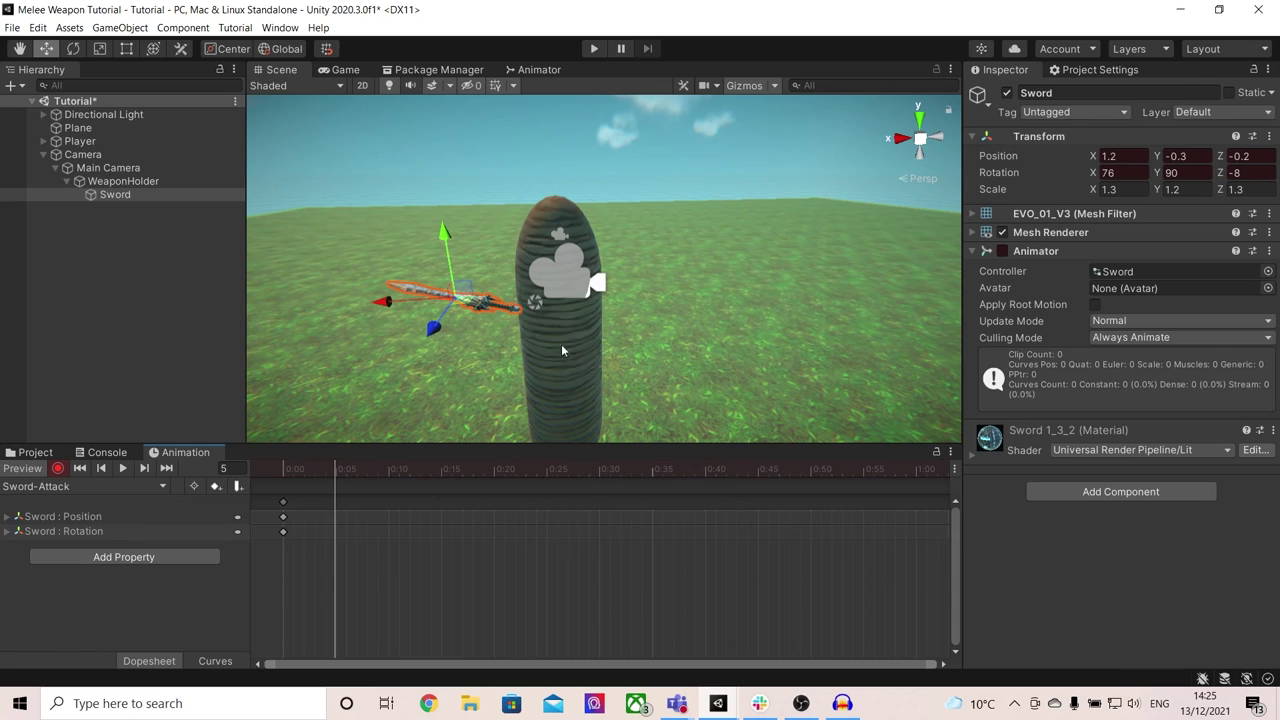
click(1135, 157)
- Key the frame-5 position at 0, -0.24, 0.95
text(0)
click(1191, 157)
text(-)
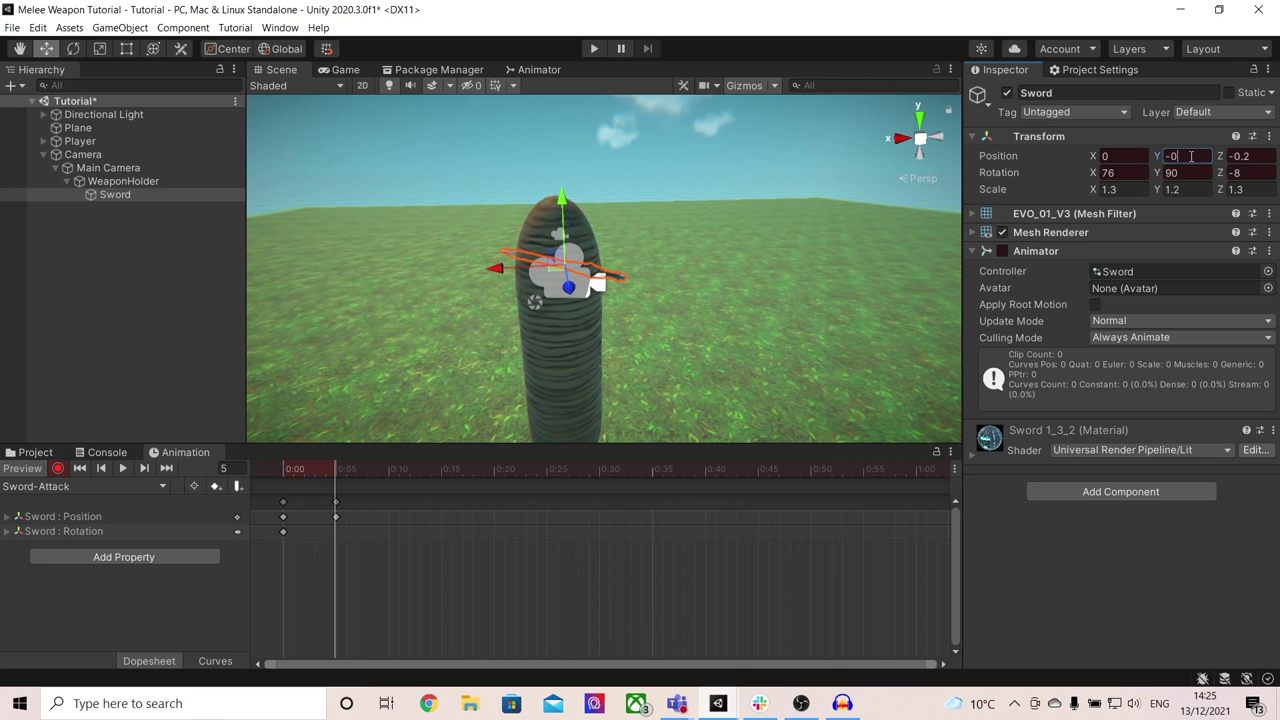
text(0.24)
click(1260, 156)
text(0.95)
key(Return)
- Scrub the timeline and orbit to check the swing, then move to frame 10
alt+drag(820, 290, 871, 301)
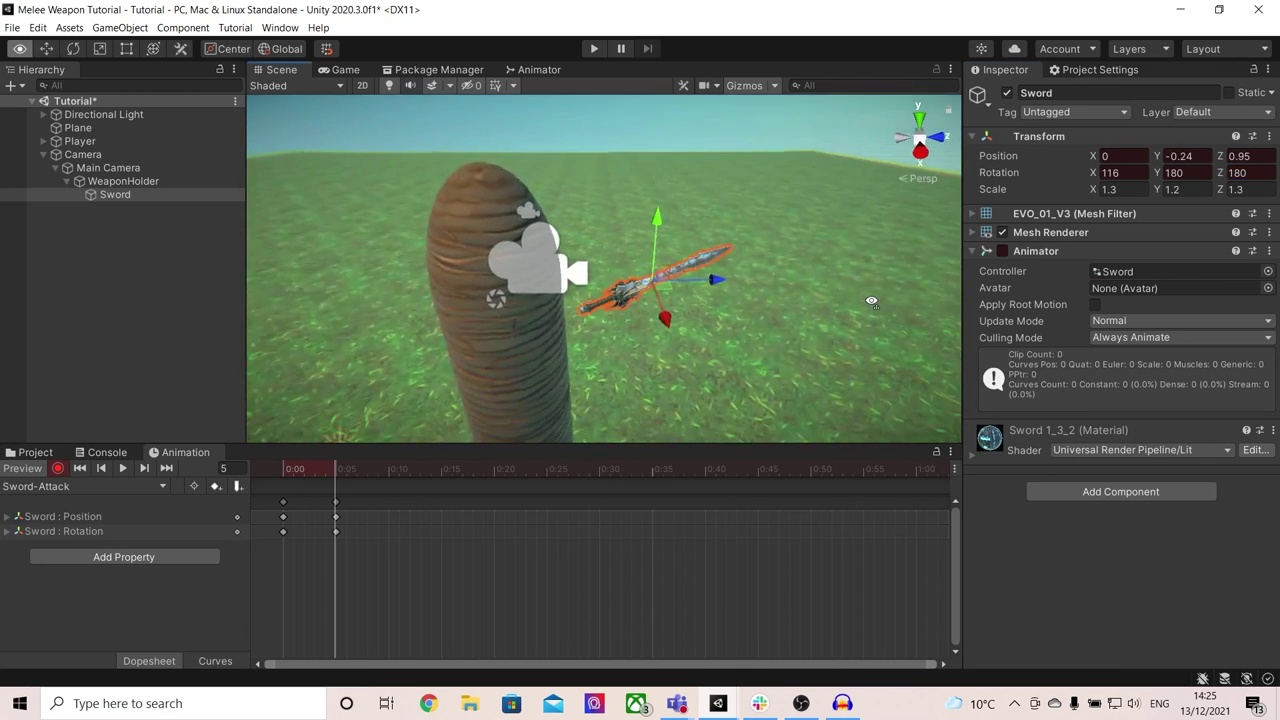
click(313, 468)
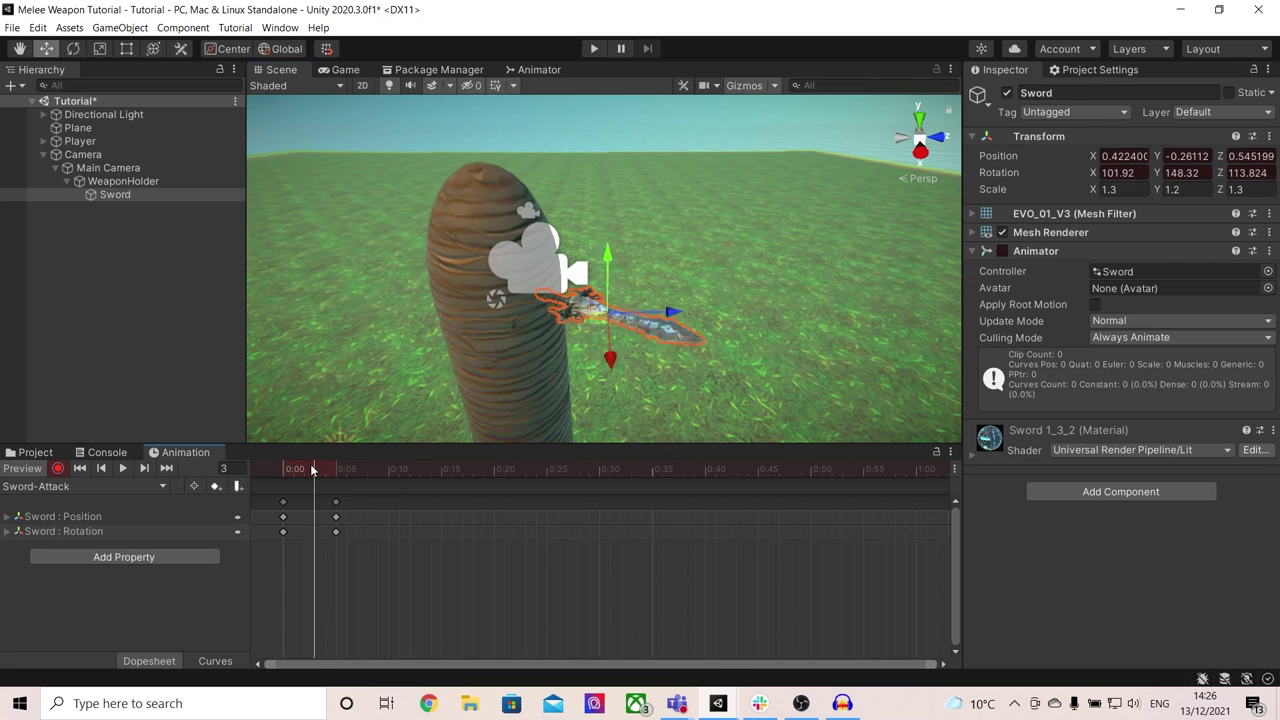
drag(313, 468, 284, 468)
click(1196, 156)
click(339, 467)
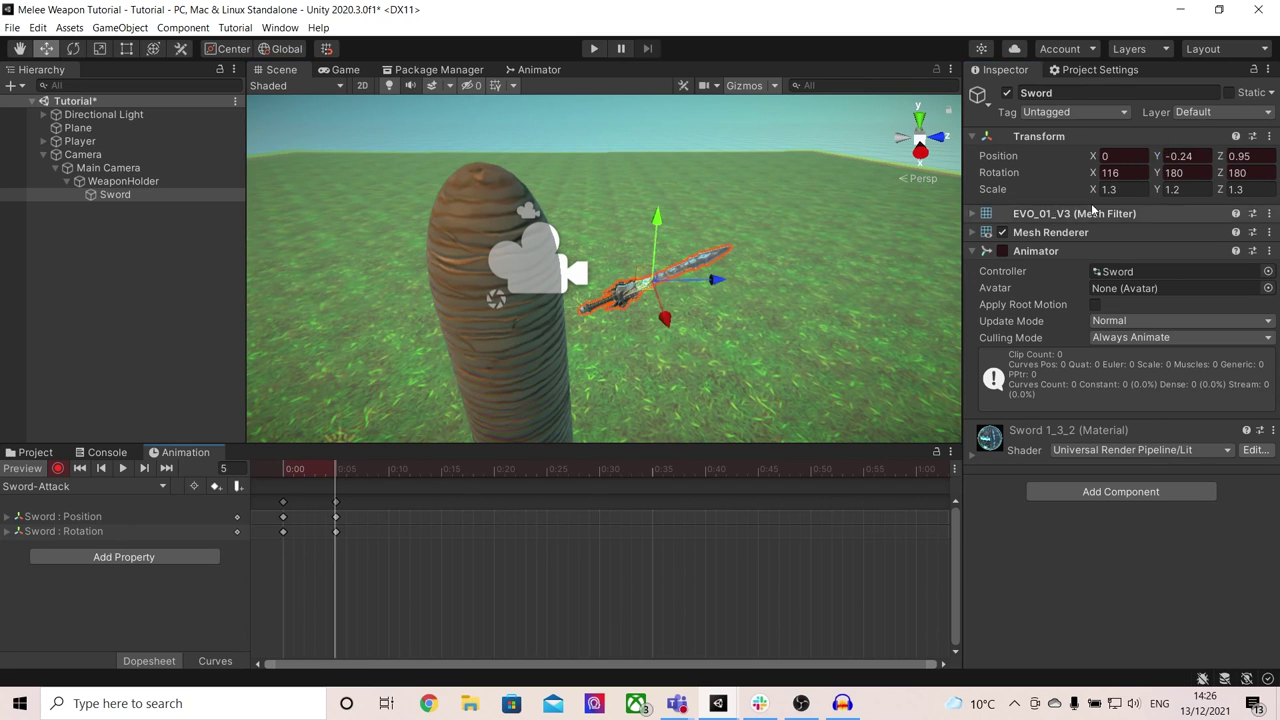
alt+drag(711, 168, 698, 248)
click(389, 469)
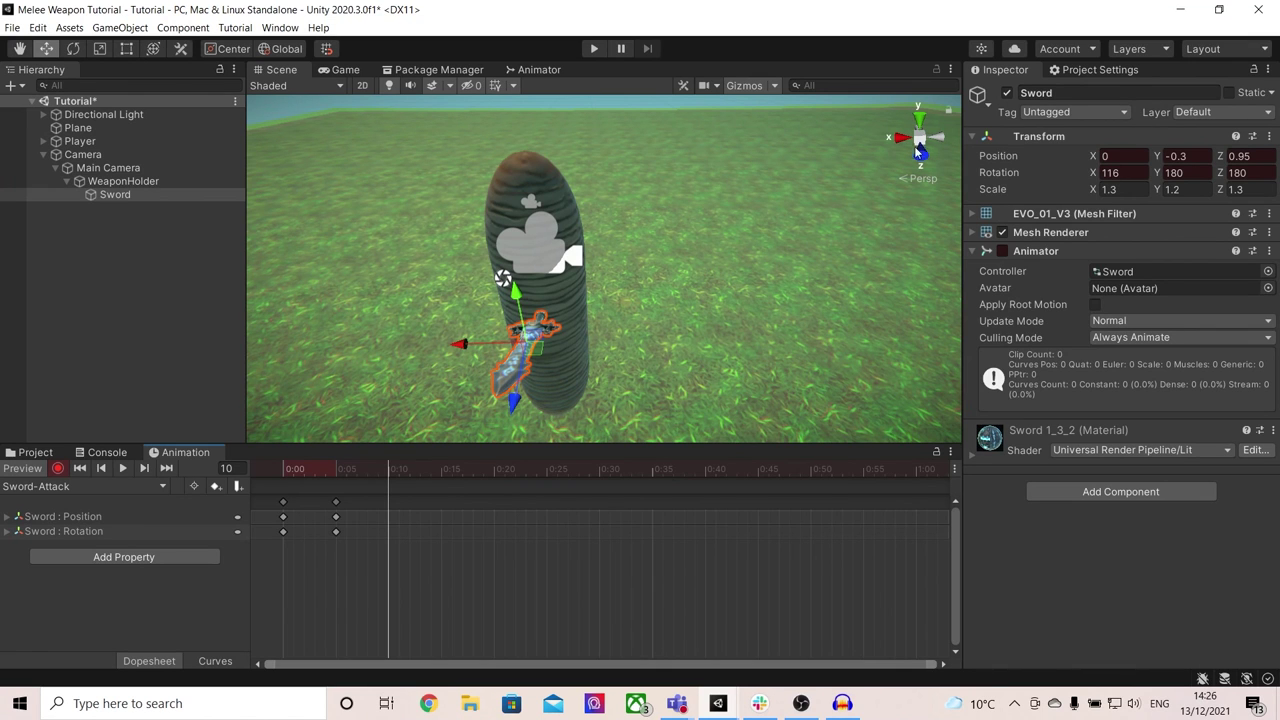
- At frame 10, set Position X -1, Z 0.17 and Rotation 77, 270, 356
click(1120, 156)
text(-1)
click(1262, 156)
text(0.17)
click(1128, 172)
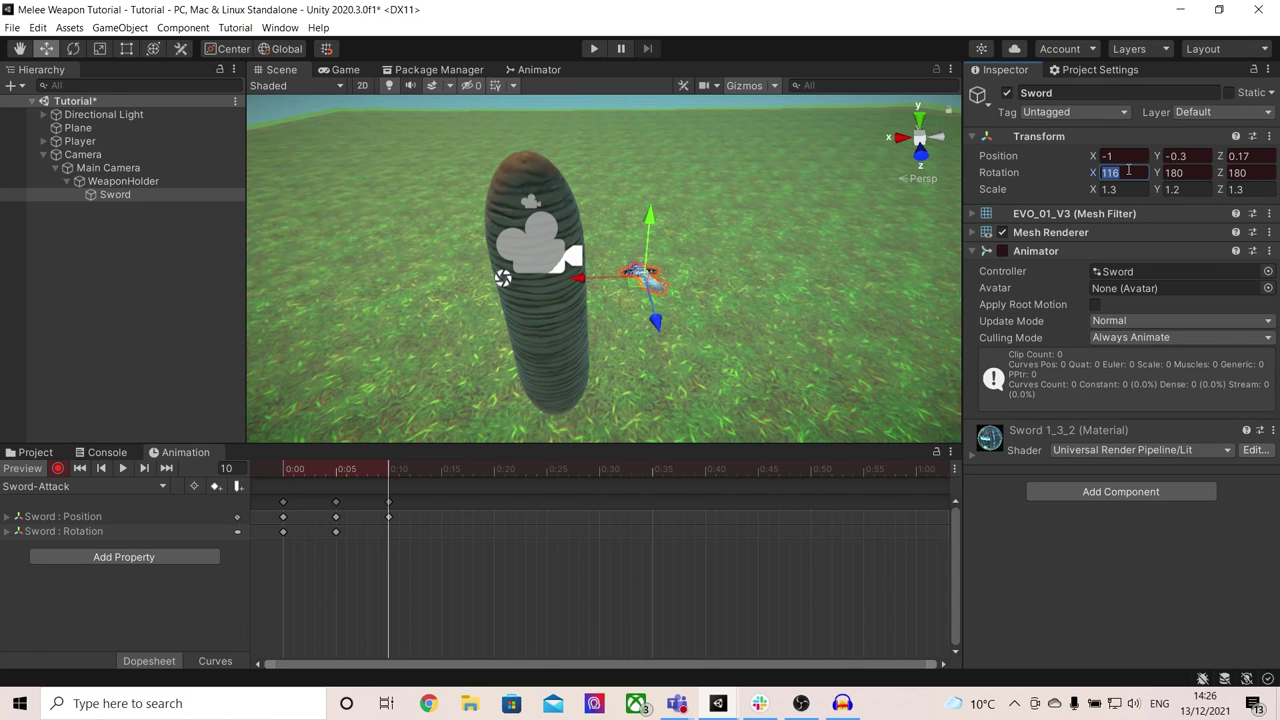
text(77)
click(1203, 172)
text(270)
click(1257, 172)
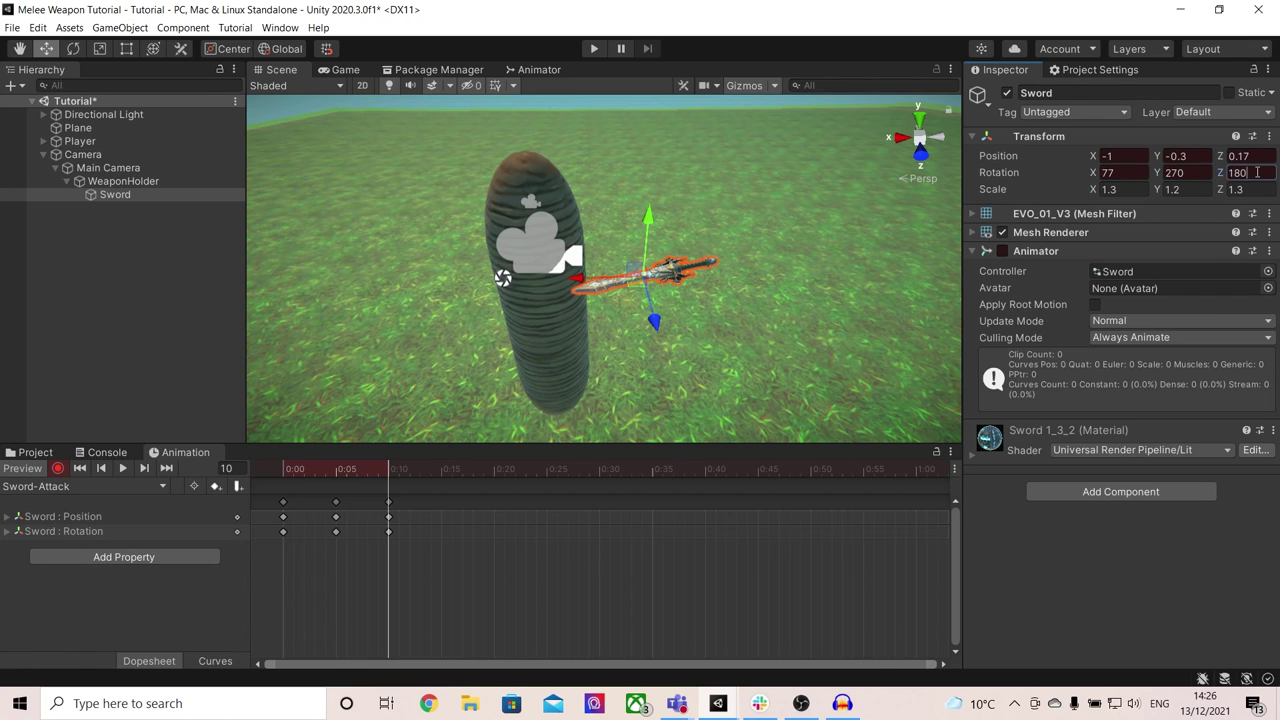
text(356)
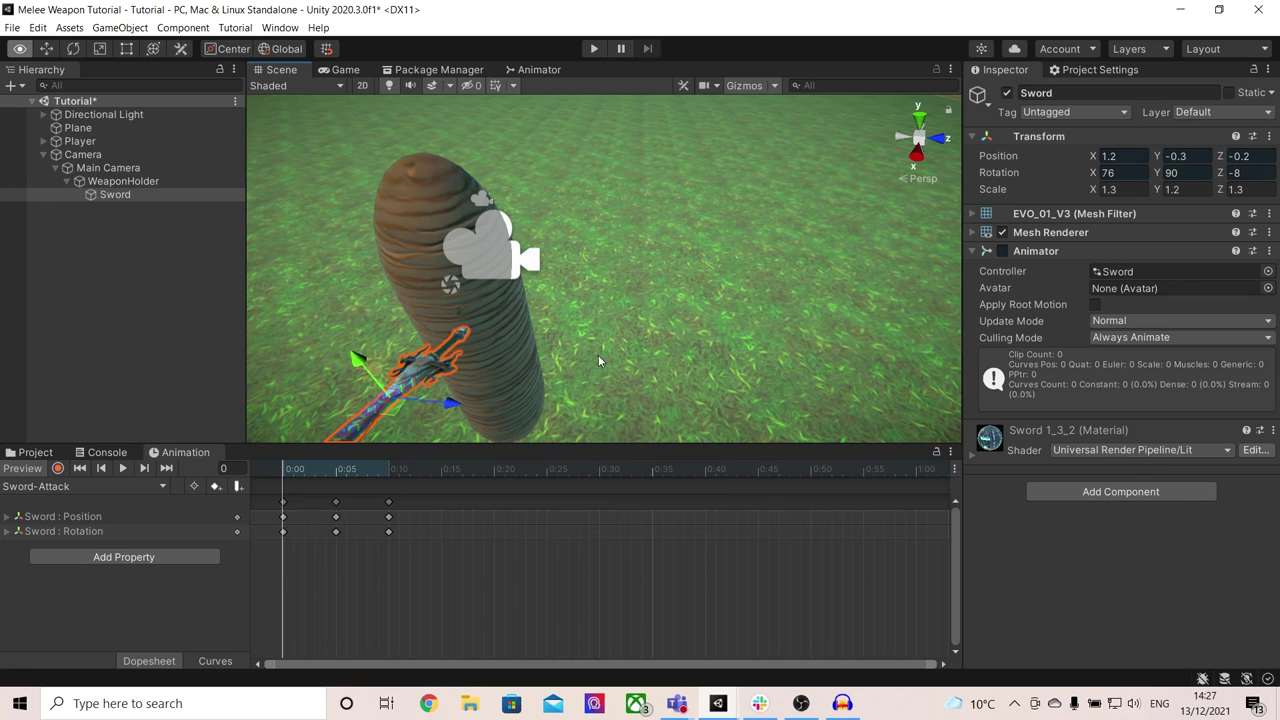
- Preview the attack swing, then scrub the playhead back to frame 0
right_drag(598, 360, 585, 300)
click(123, 468)
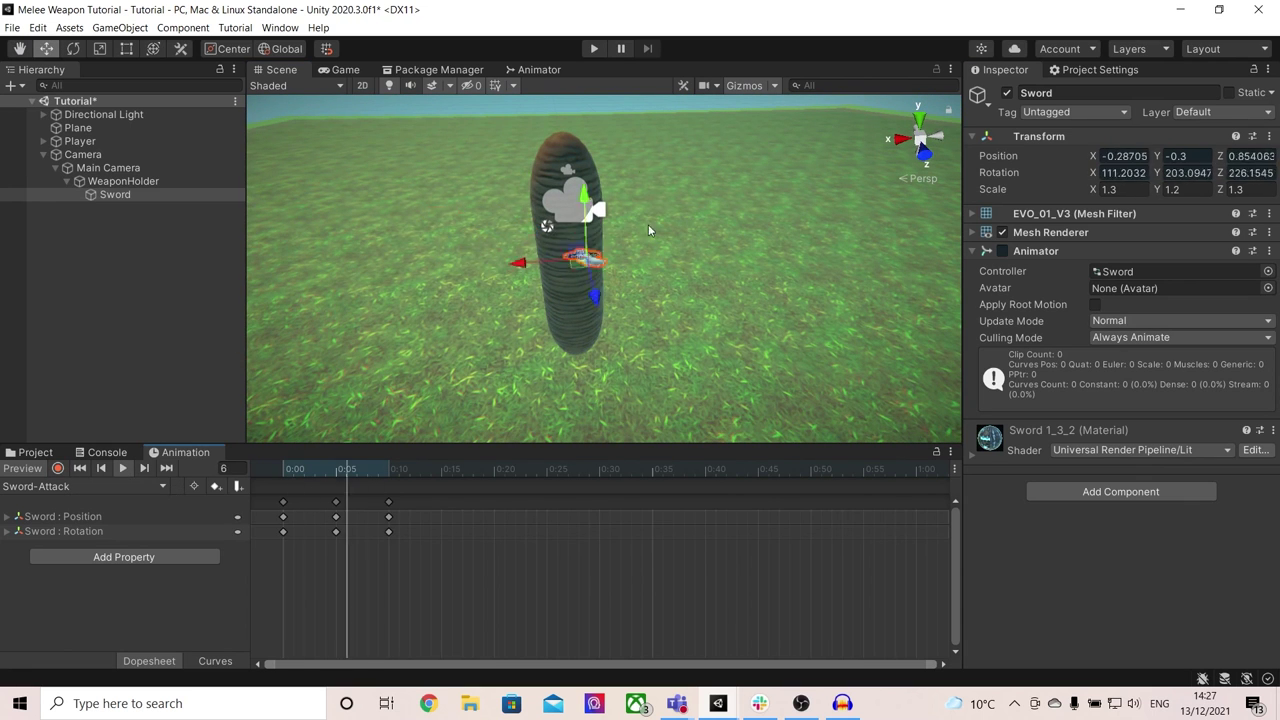
click(364, 479)
drag(364, 481, 270, 484)
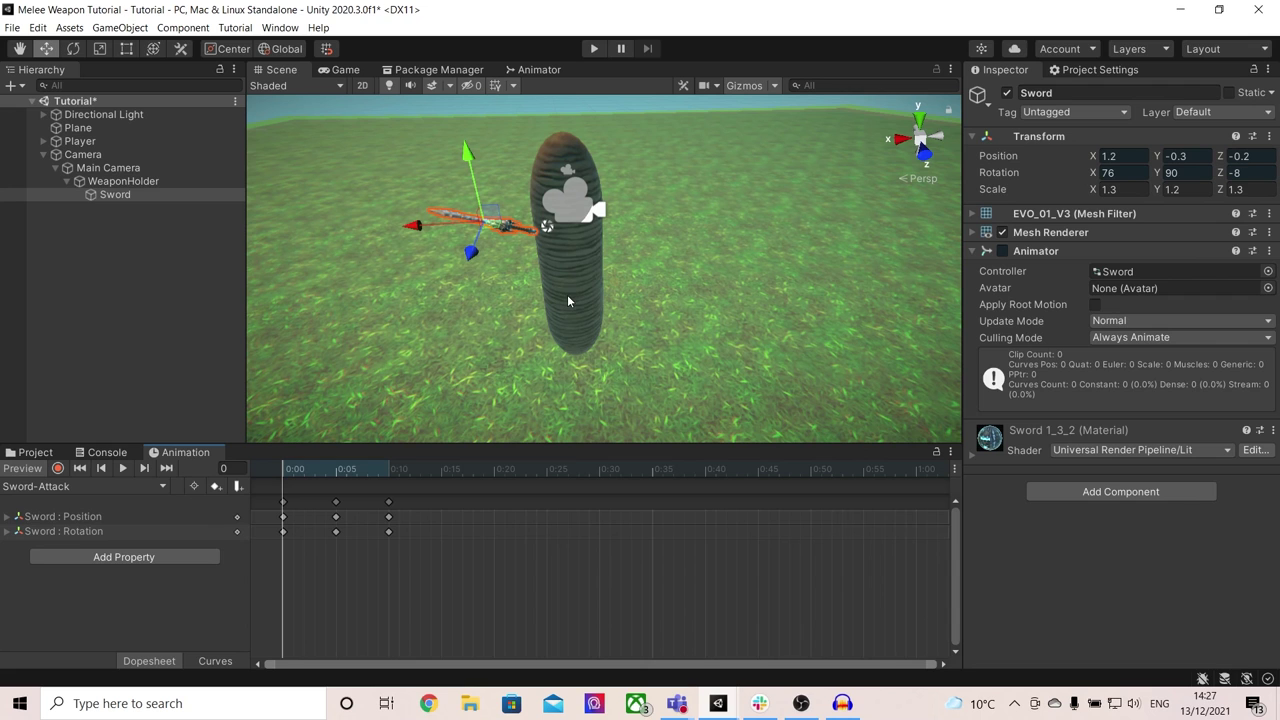
click(538, 70)
- Rearrange the Entry, Sword-Idle and Sword-Attack nodes in the state graph
scroll(612, 287, up, 1)
drag(563, 286, 669, 183)
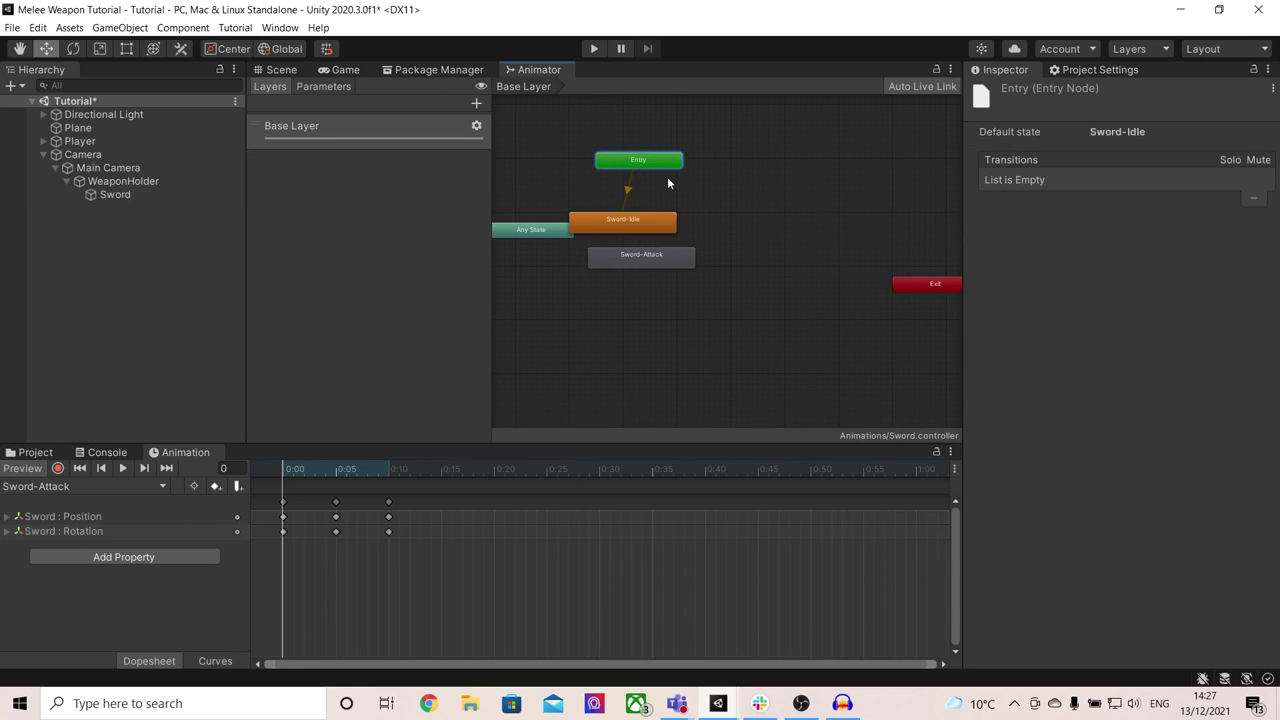
click(673, 297)
drag(717, 314, 694, 156)
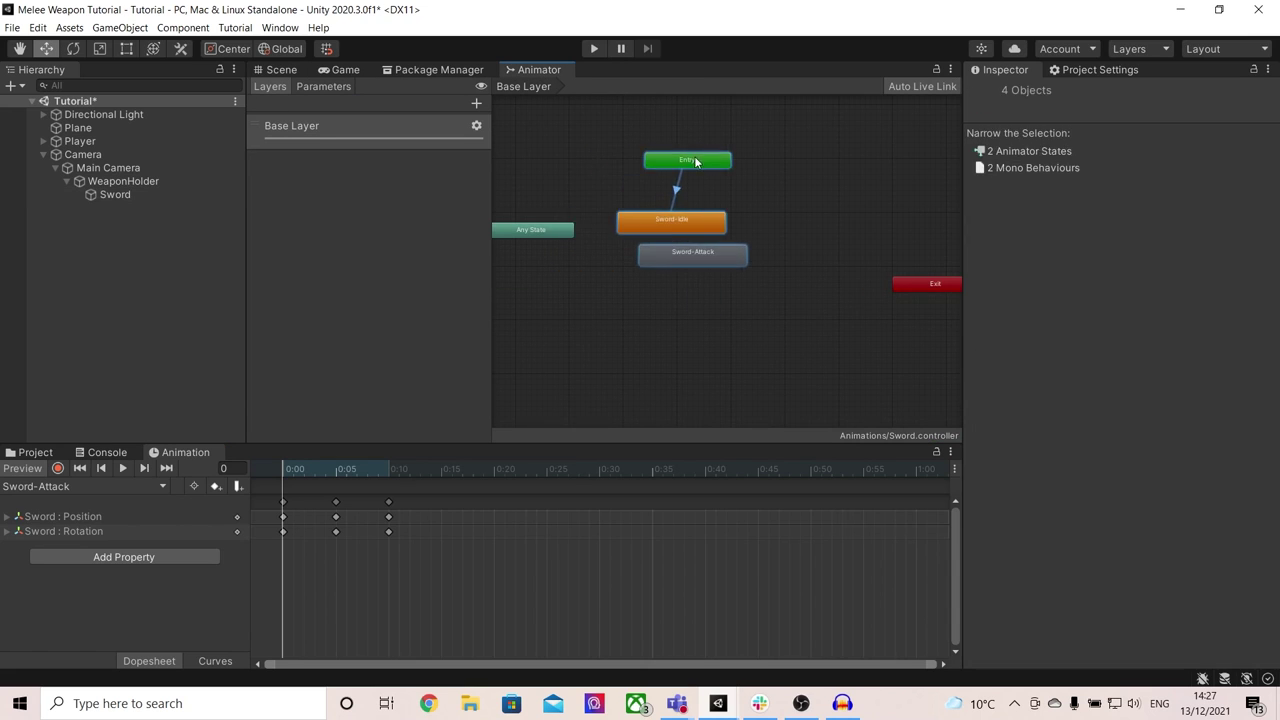
click(692, 195)
- Open the Animations folder and try dragging the Sword-Attack clip into the graph
click(33, 453)
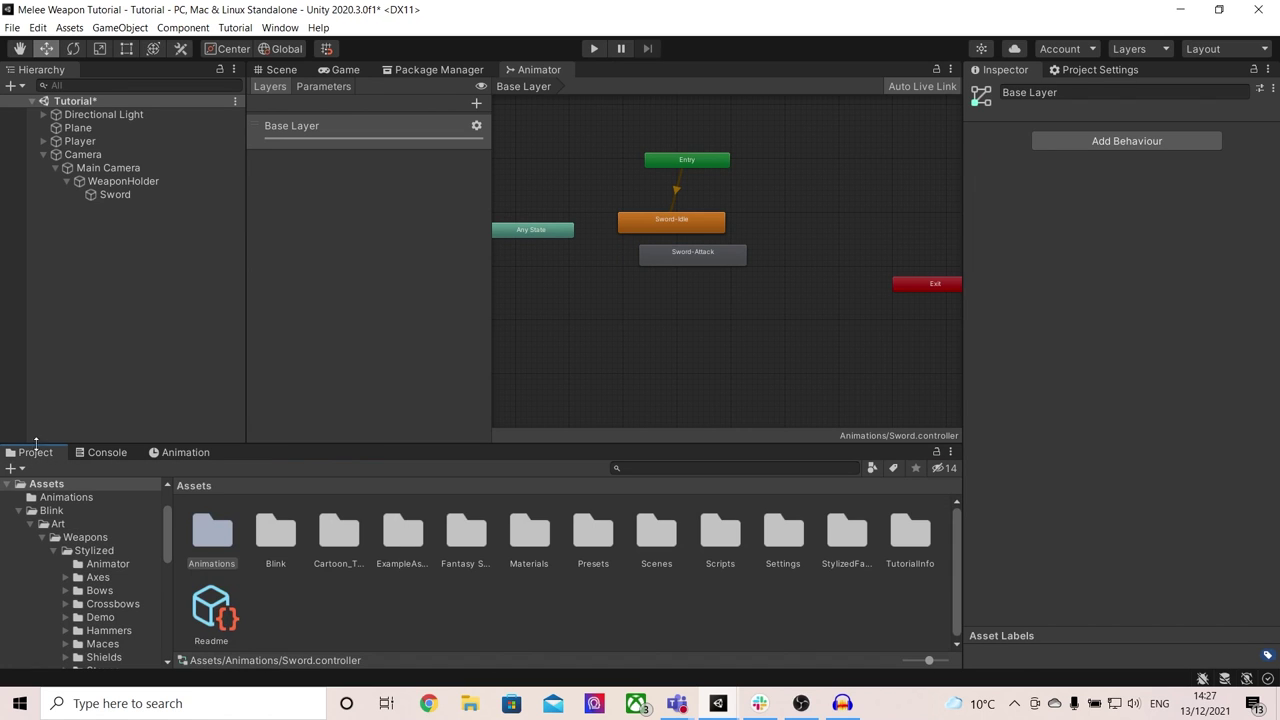
double_click(231, 545)
click(212, 532)
drag(212, 535, 560, 352)
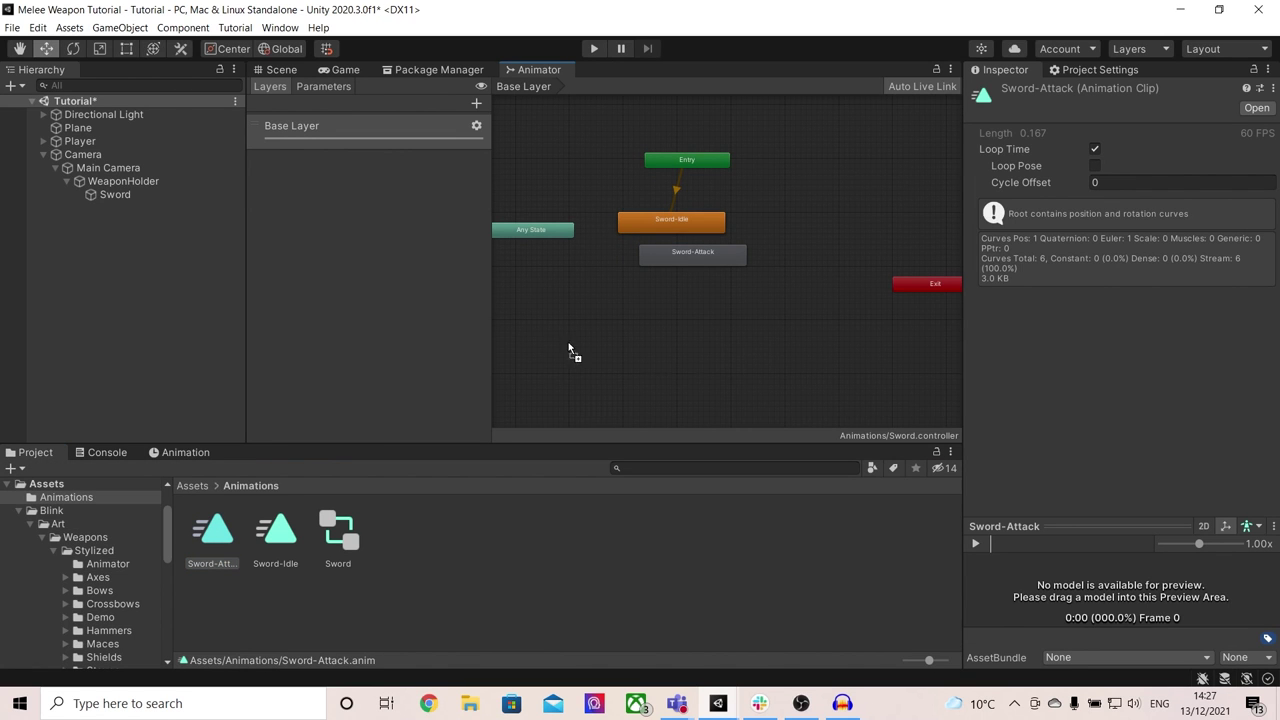
- Add a trigger parameter named Attack to the Sword controller
click(323, 86)
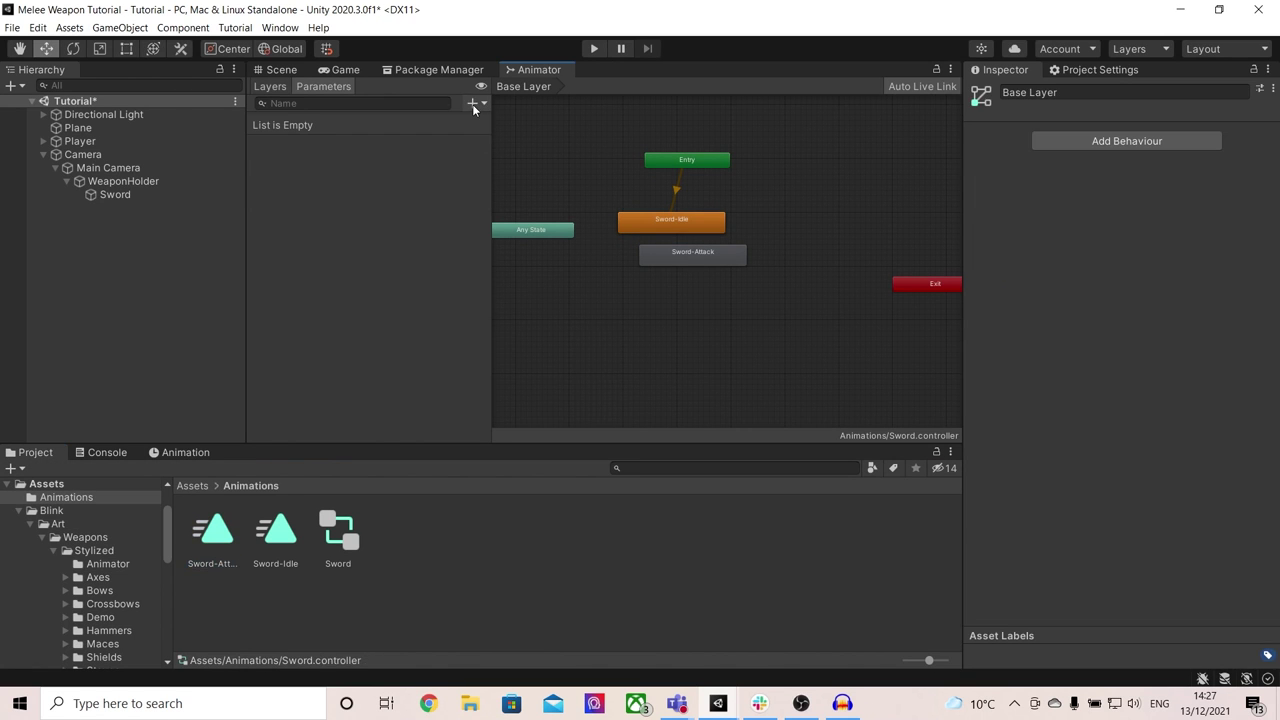
click(474, 104)
click(512, 170)
text(Attack)
key(Return)
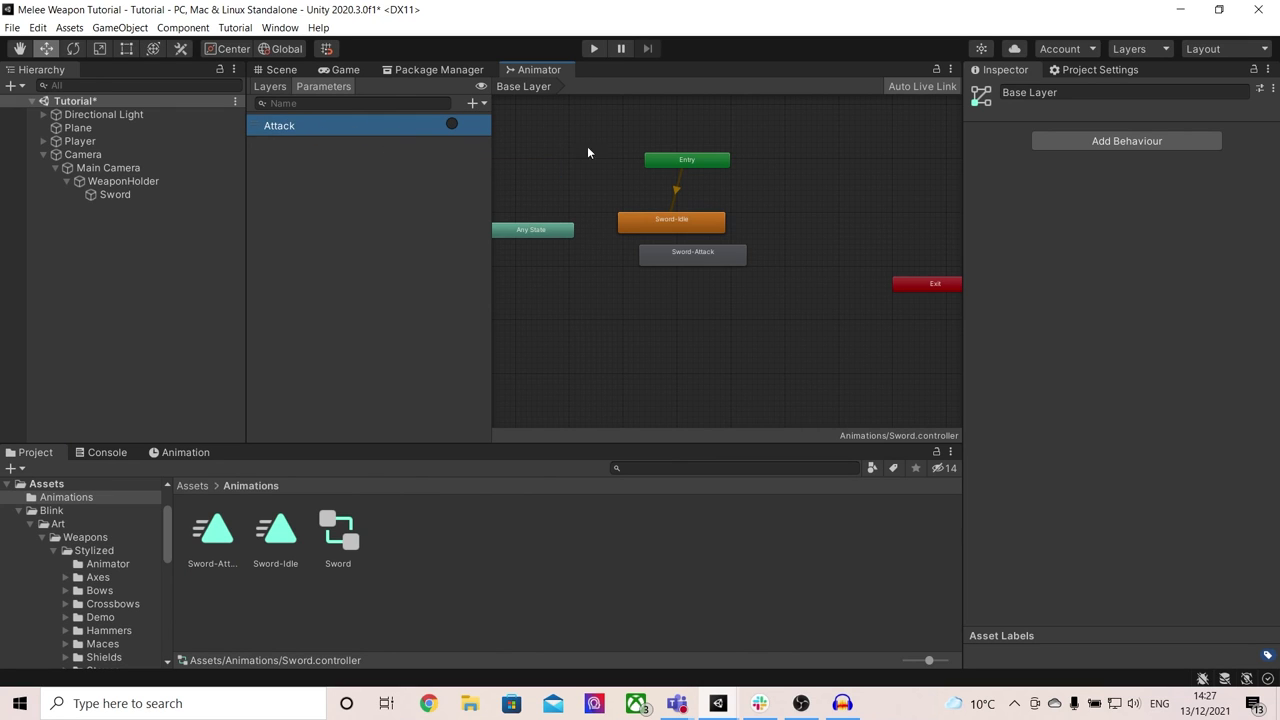
- Create a Sword-Idle to Sword-Attack transition without exit time, conditioned on Attack
drag(706, 226, 705, 208)
right_click(688, 215)
click(715, 217)
click(690, 260)
click(697, 258)
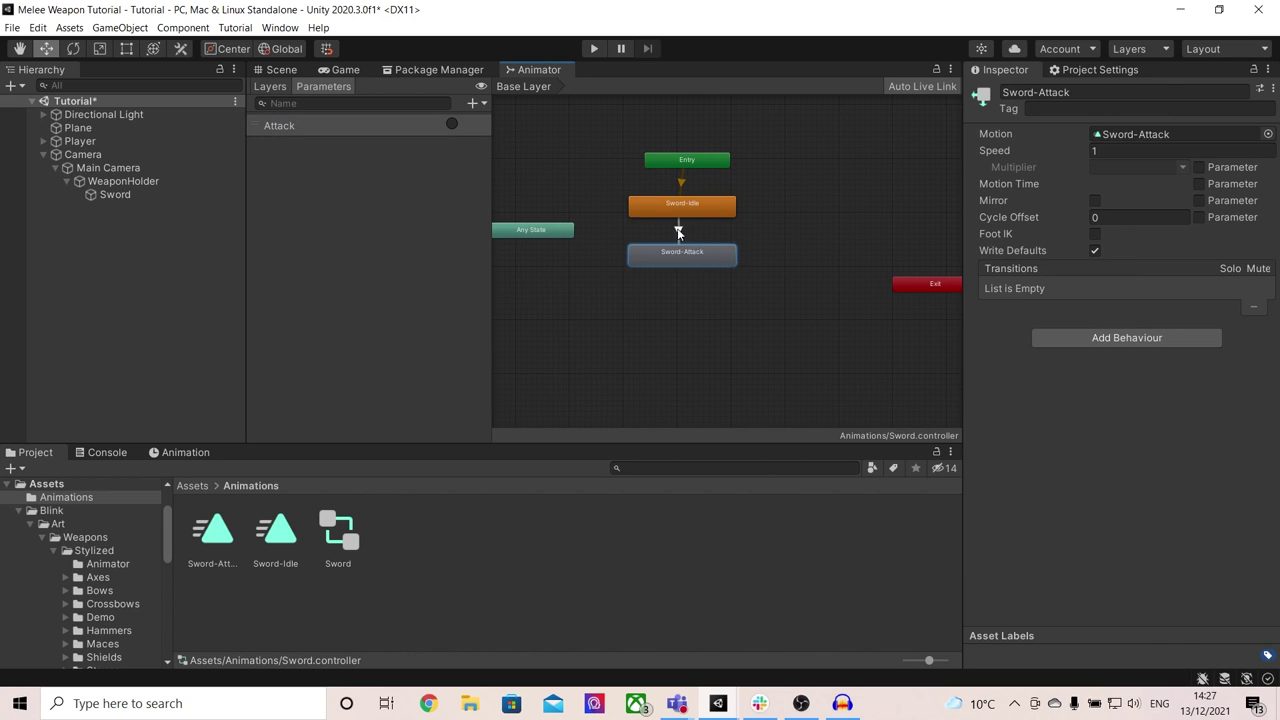
click(679, 233)
click(1123, 285)
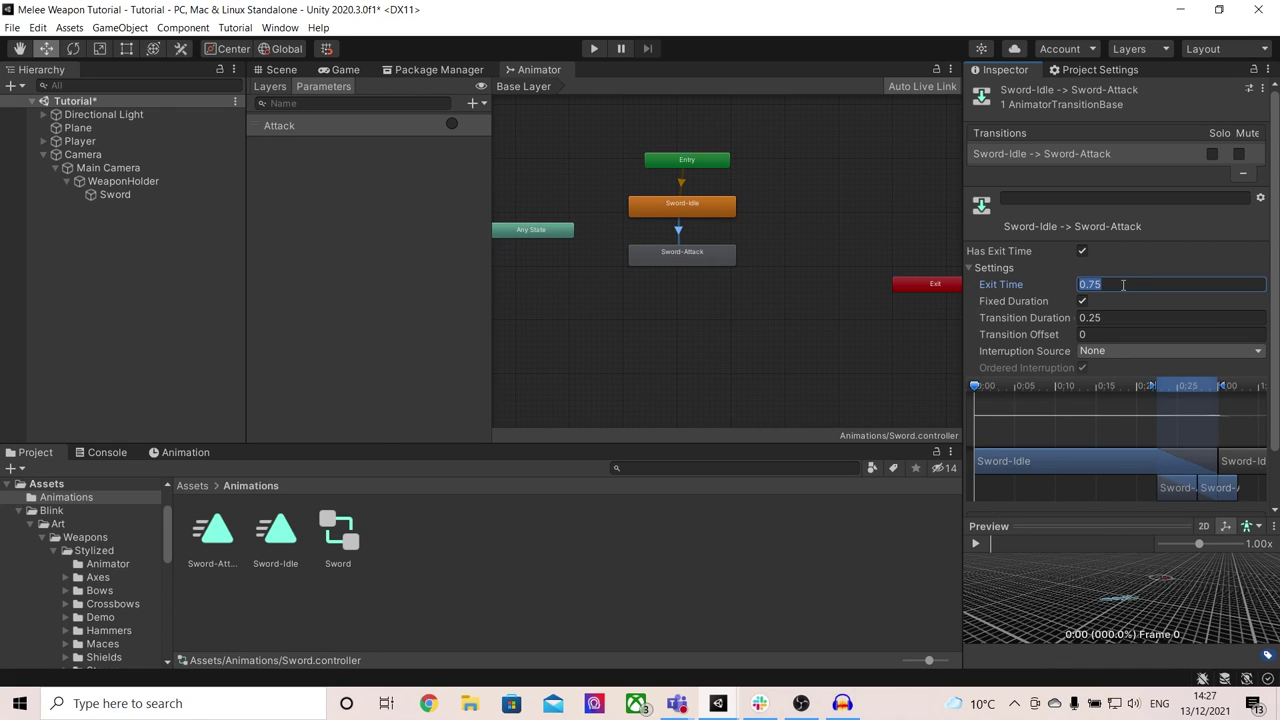
click(1082, 251)
click(990, 268)
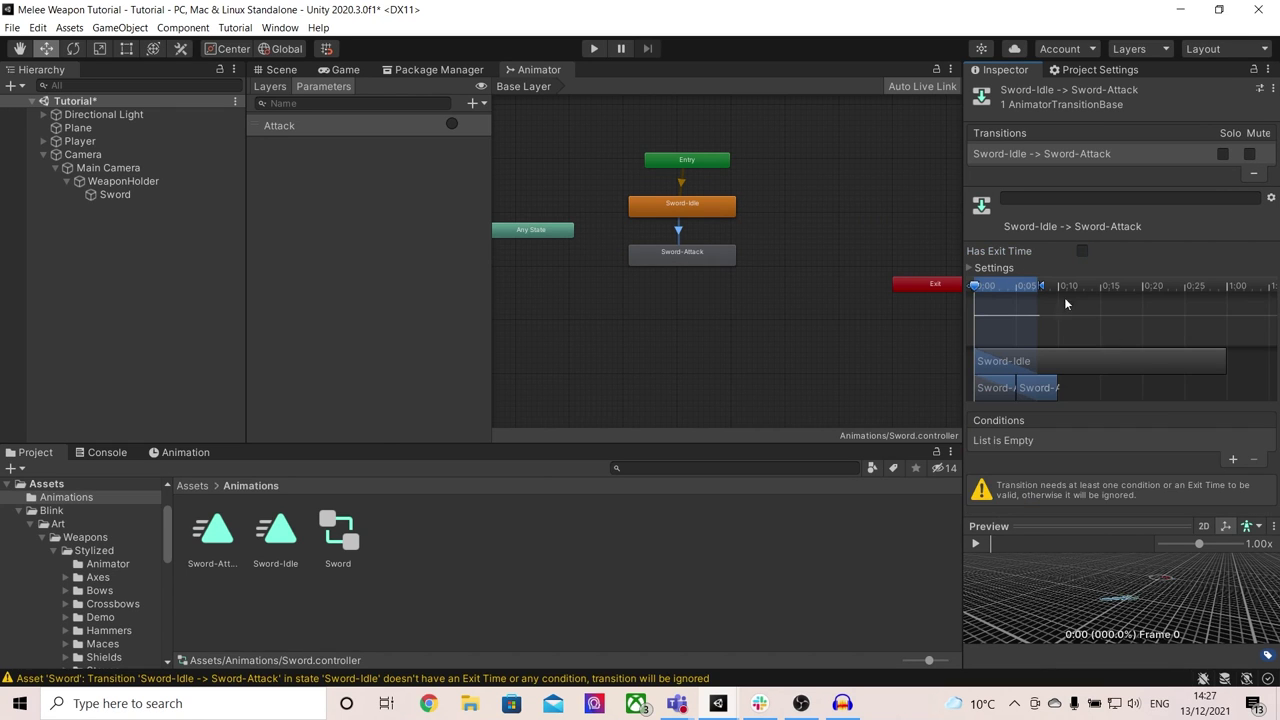
click(1231, 459)
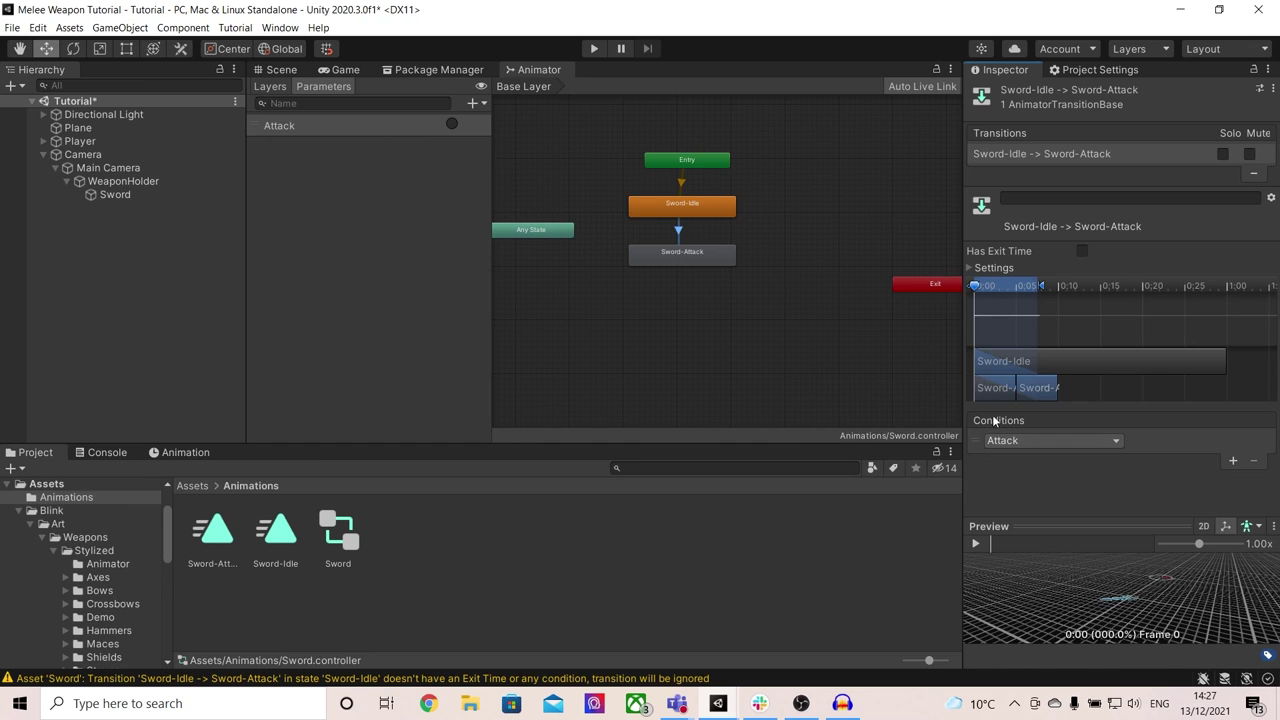
- Add a return transition from Sword-Attack back to Sword-Idle
right_click(715, 256)
click(766, 268)
click(720, 206)
click(689, 232)
click(992, 268)
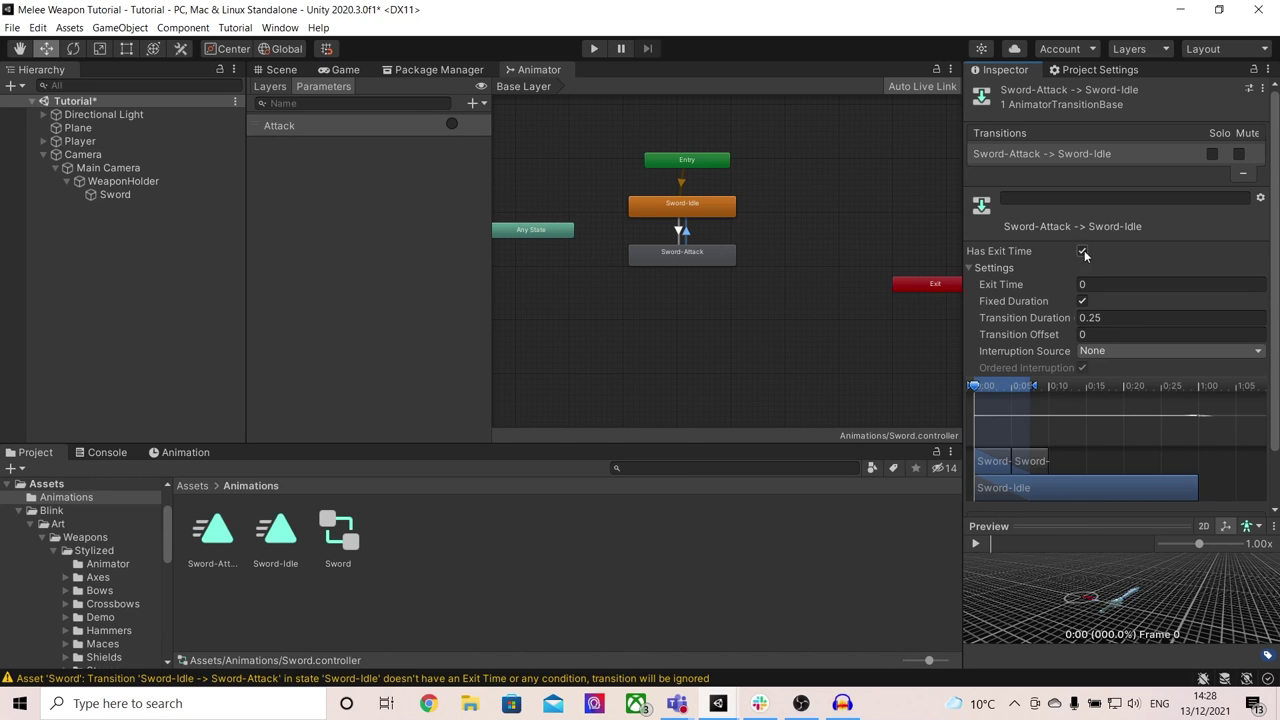
- Shift the whole state graph slightly and deselect it
key(ctrl+a)
drag(686, 163, 697, 172)
click(789, 200)
scroll(700, 199, up, 2)
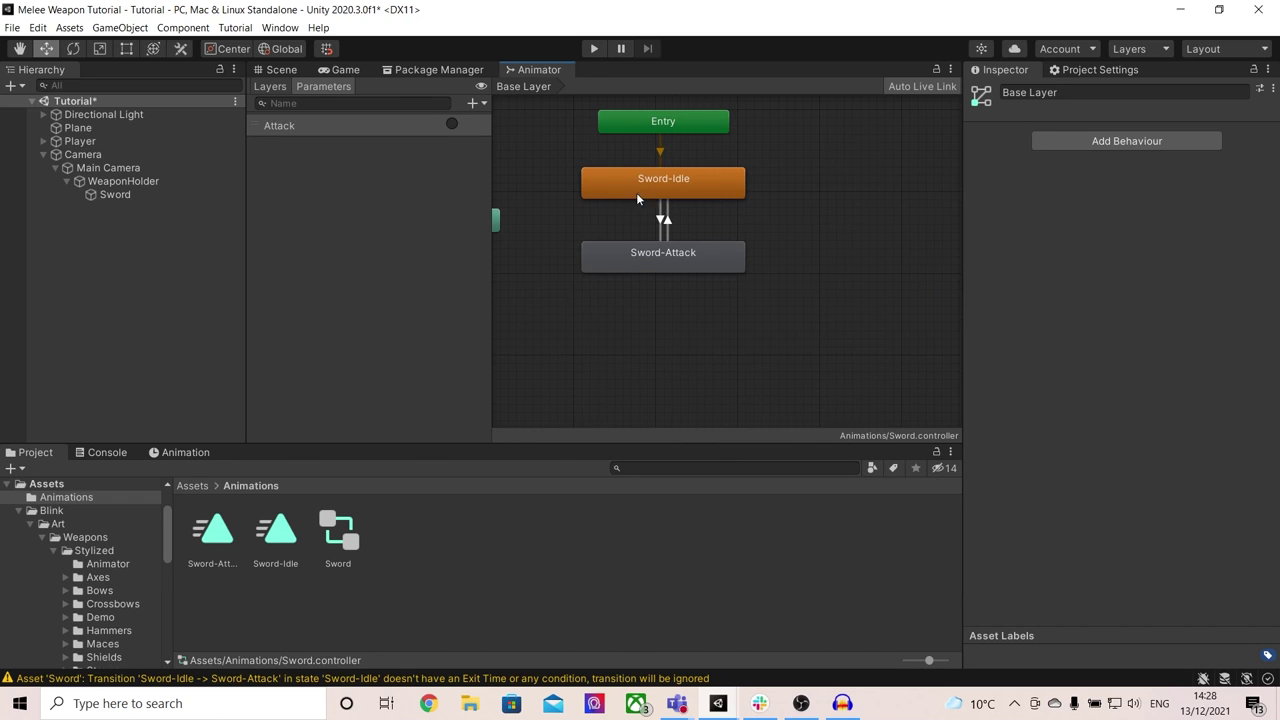
- Start play mode and dock the Animator beside the Game view
scroll(783, 220, down, 1)
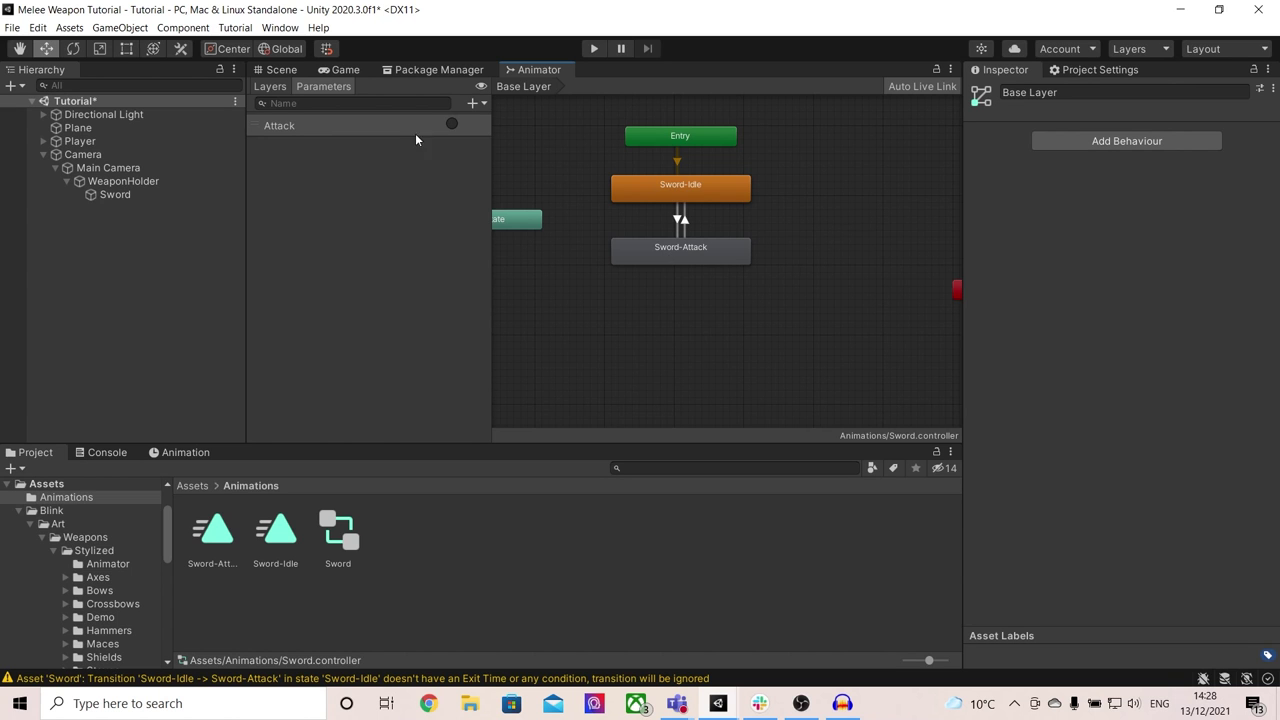
click(279, 72)
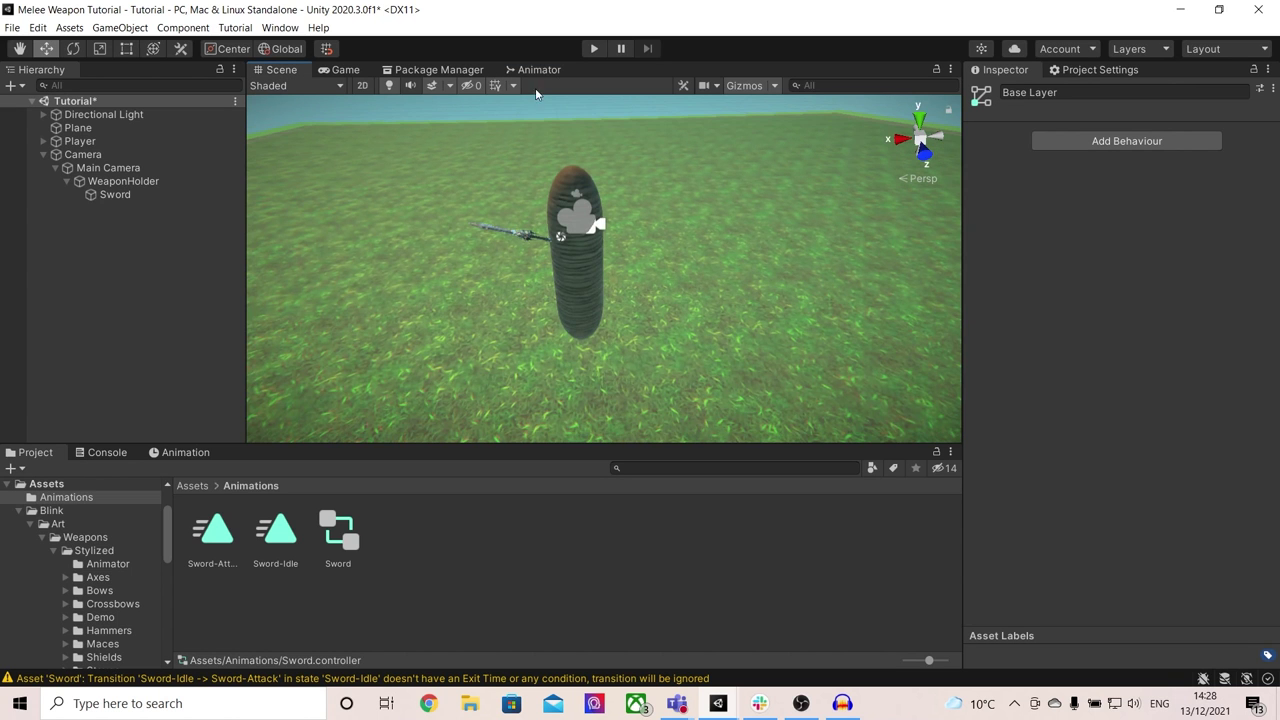
click(596, 49)
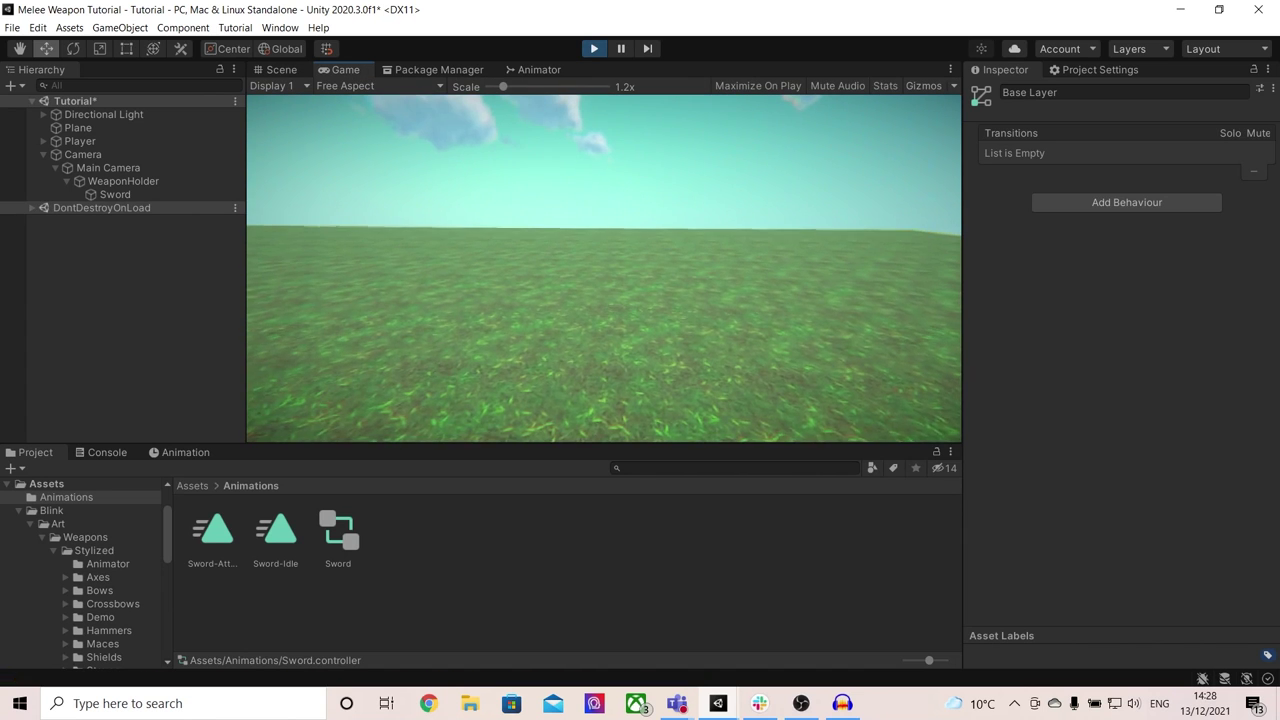
drag(537, 70, 905, 200)
click(406, 260)
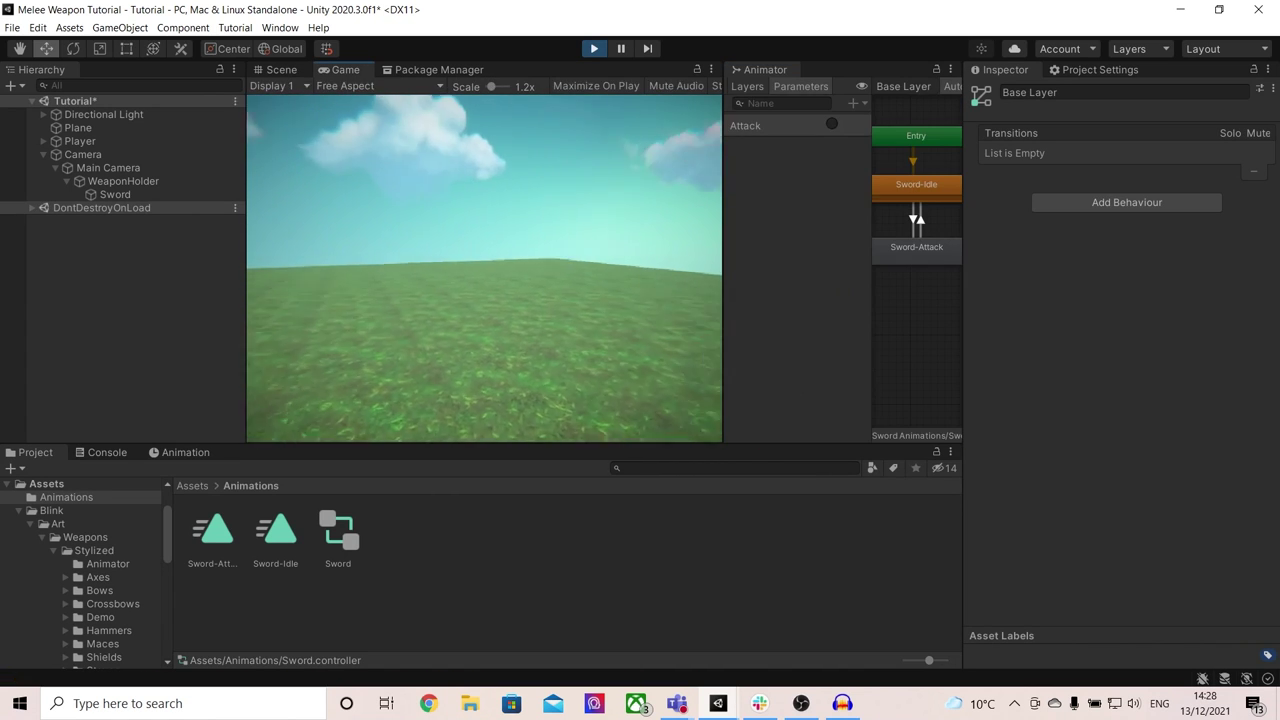
- Fire the Attack trigger four times, stop play, and re-dock the Animator in the centre
click(831, 124)
click(832, 124)
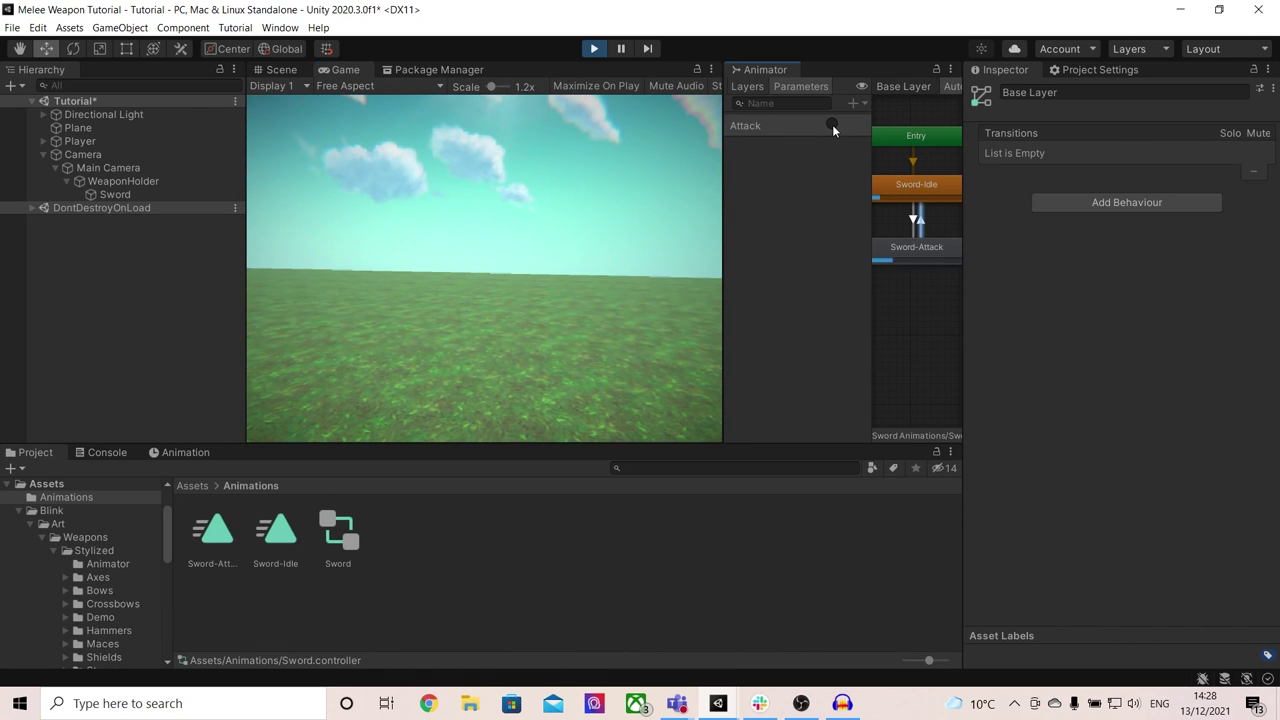
click(832, 124)
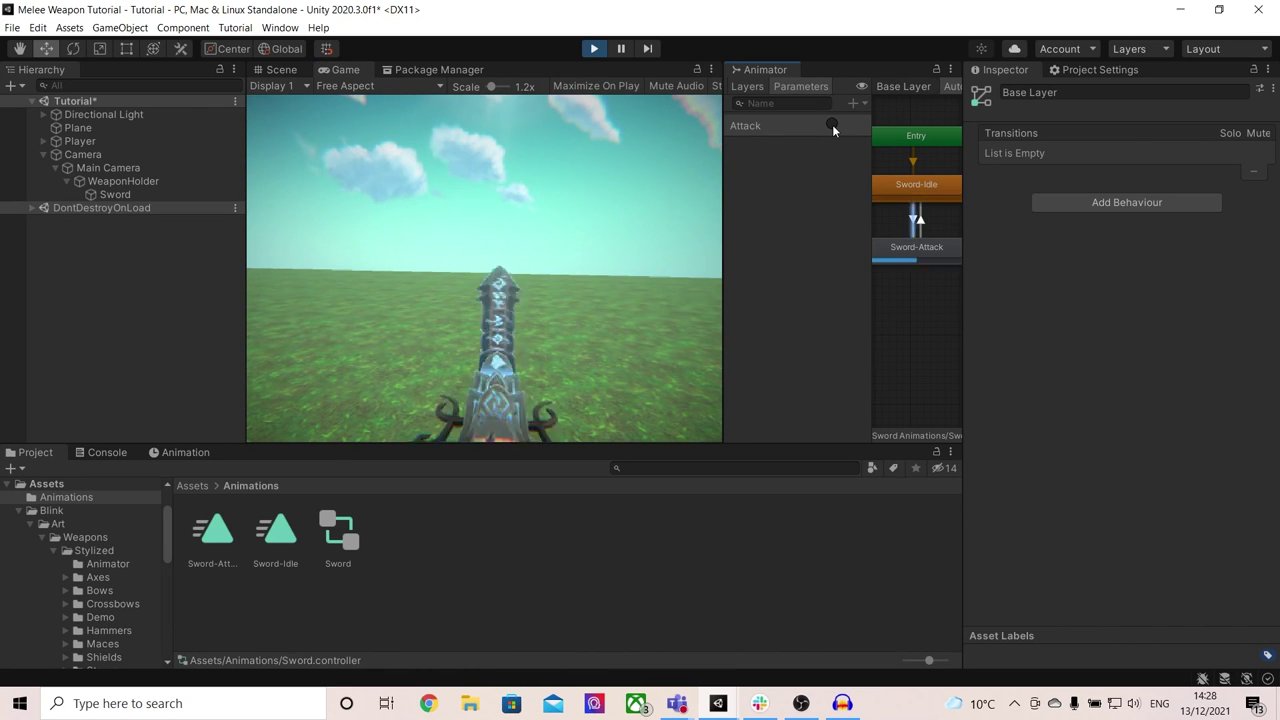
click(832, 124)
key(ctrl+p)
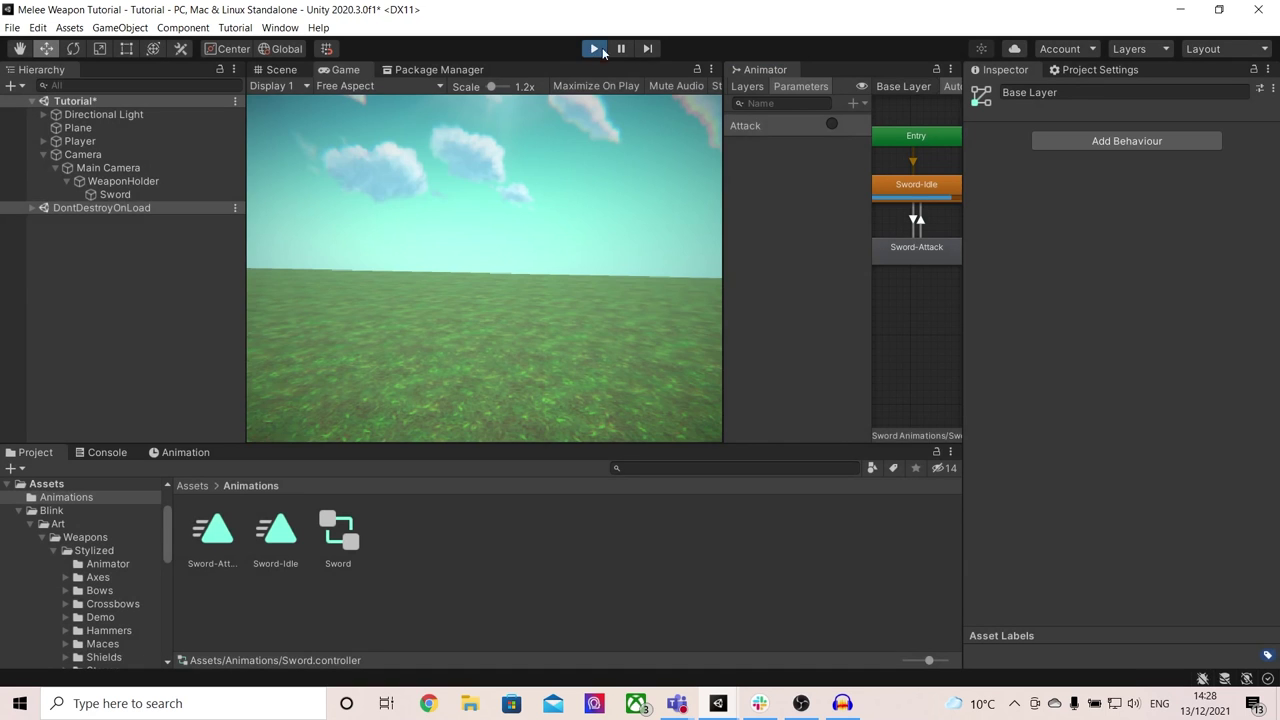
drag(711, 77, 379, 87)
click(223, 536)
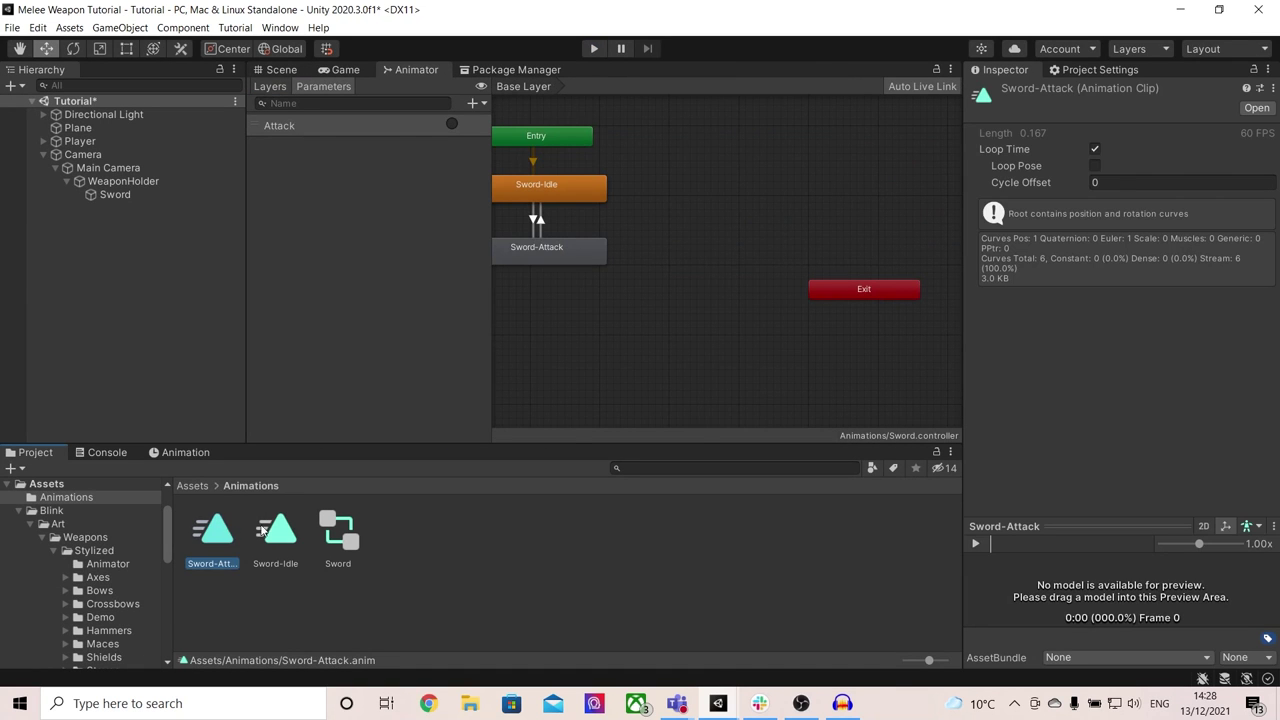
- Enable Loop Time on the Sword-Idle clip
click(276, 532)
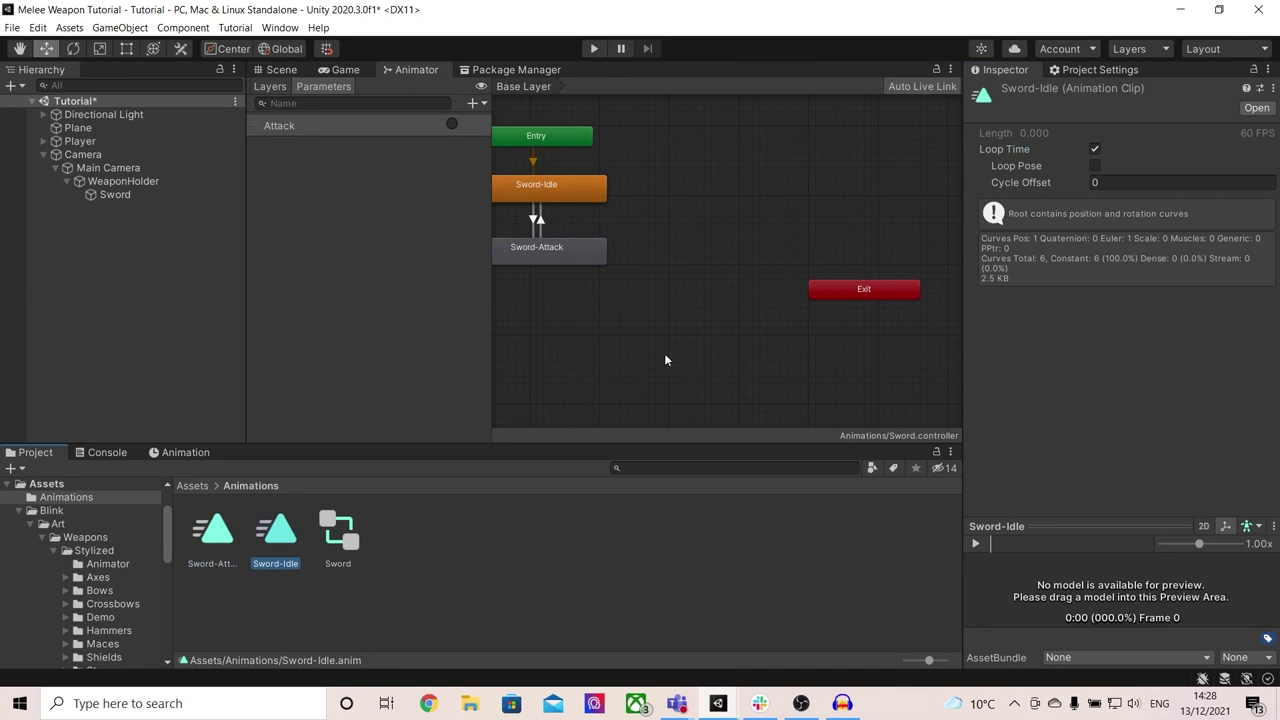
click(1095, 149)
click(276, 556)
click(1095, 149)
scroll(680, 225, down, 3)
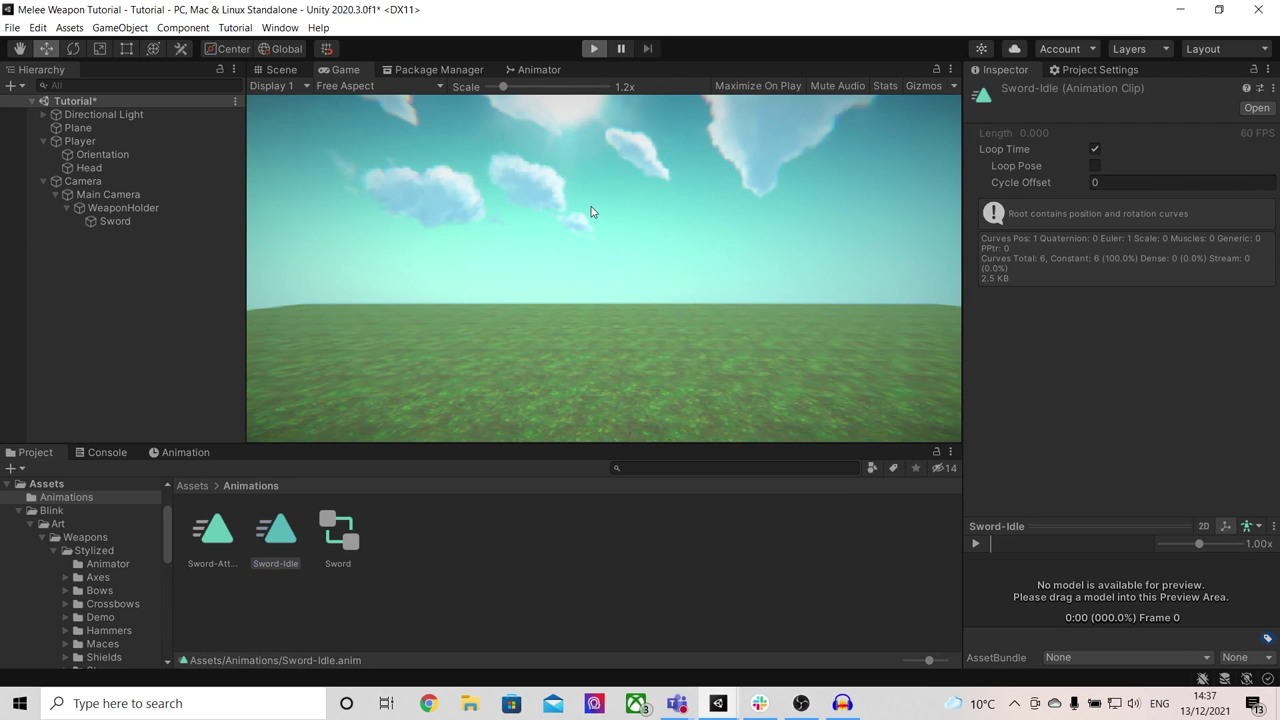
- Run the game with the Animator docked beside it and fire Attack twice
click(539, 69)
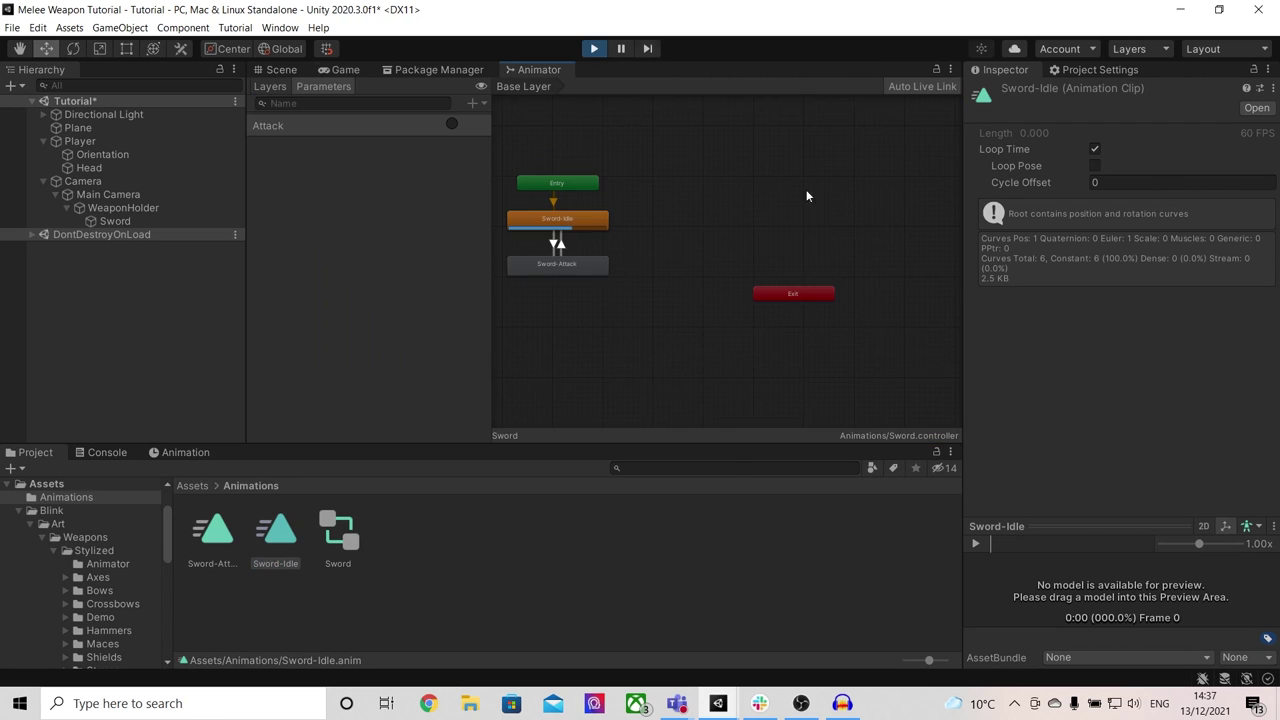
drag(530, 70, 890, 240)
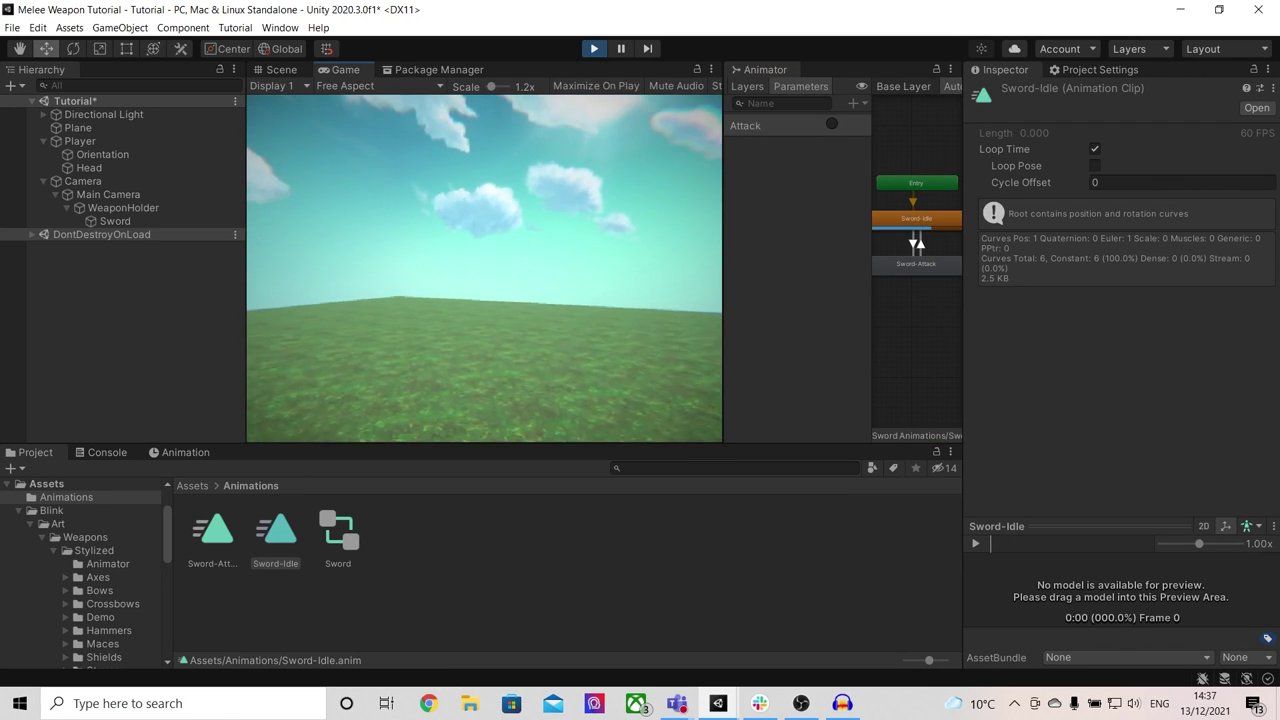
click(832, 124)
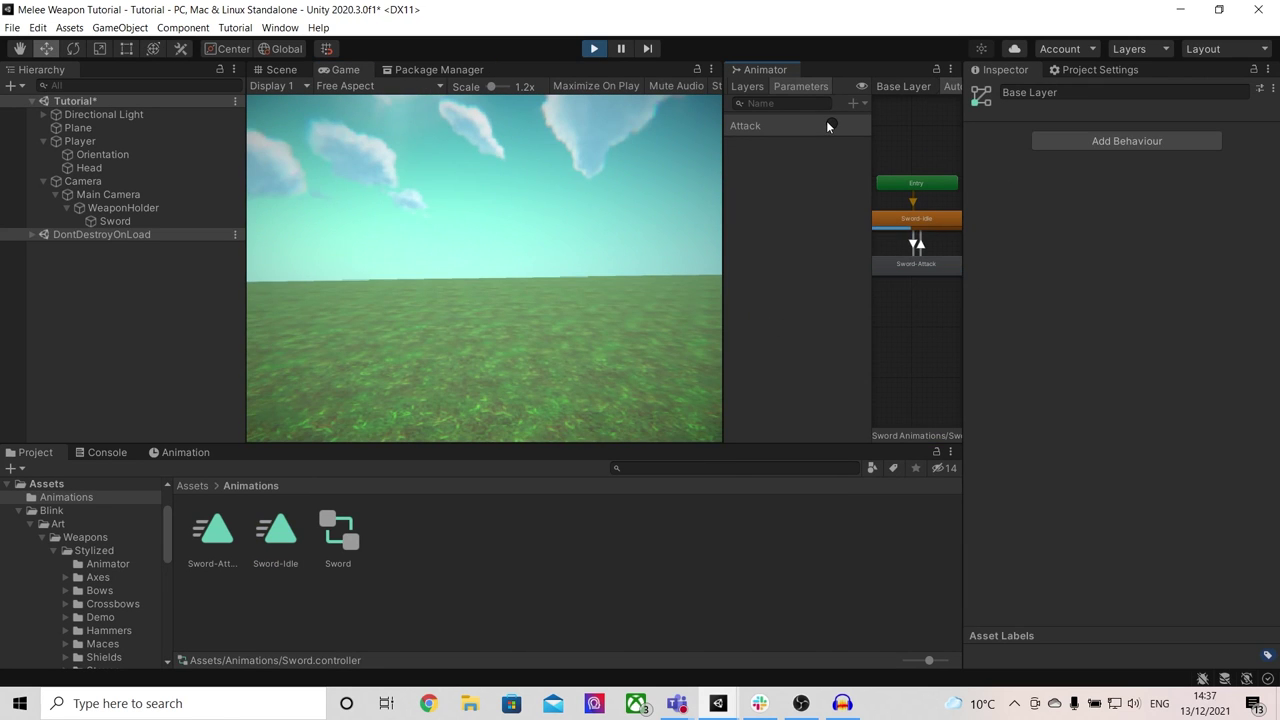
click(831, 124)
- Widen the state graph and set the Sword-Attack state's Speed to 0.35
click(927, 266)
drag(965, 278, 1057, 268)
drag(780, 271, 661, 262)
click(1184, 150)
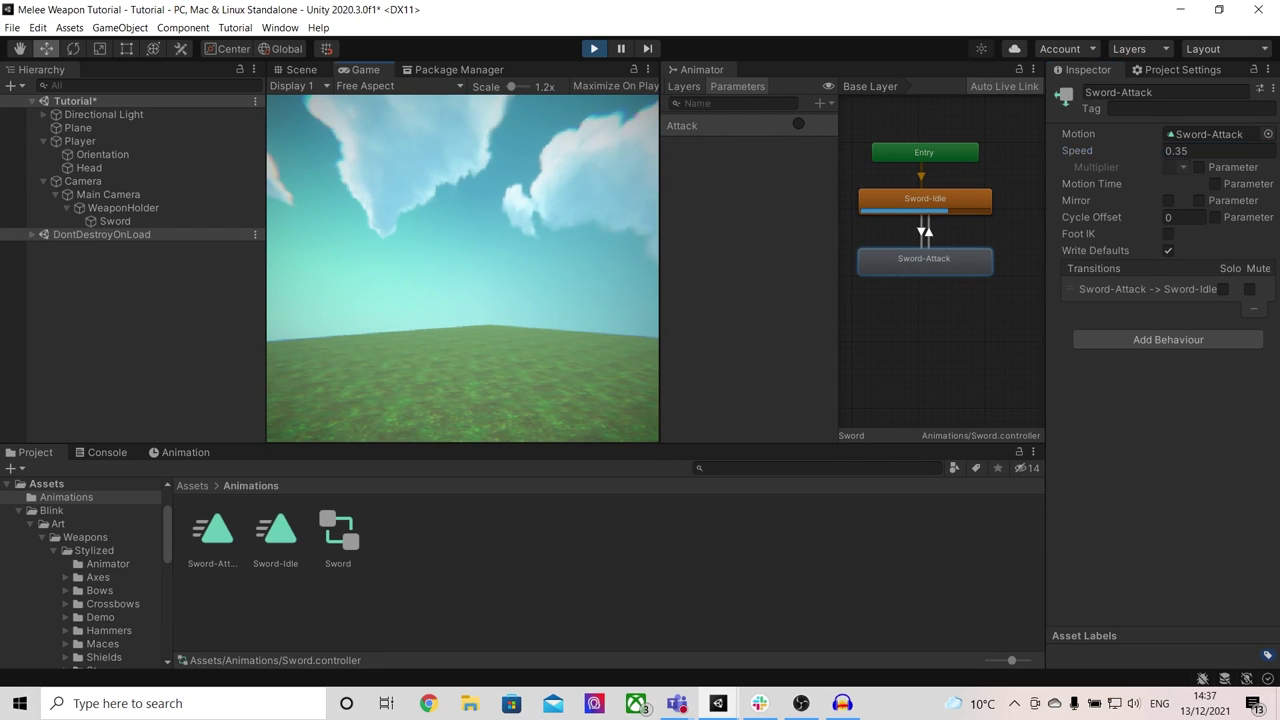
- Fire Attack three times to test the slower swing, then stop play mode
click(799, 125)
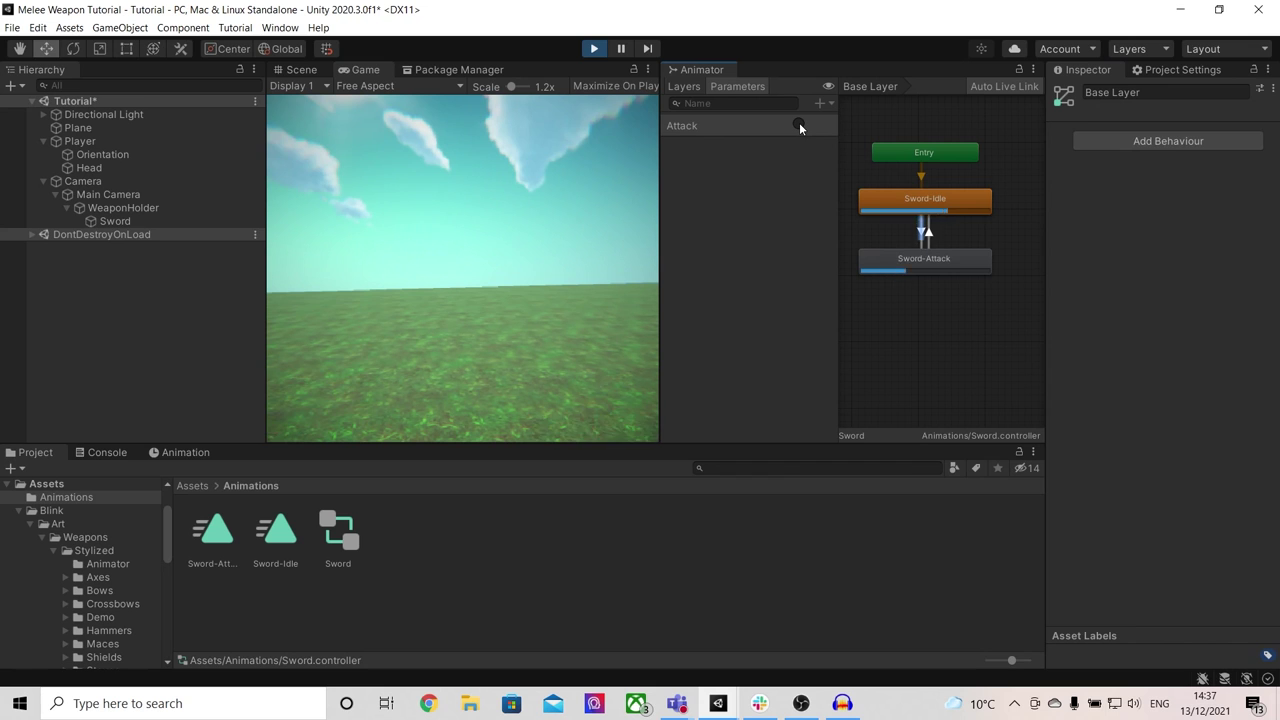
click(798, 126)
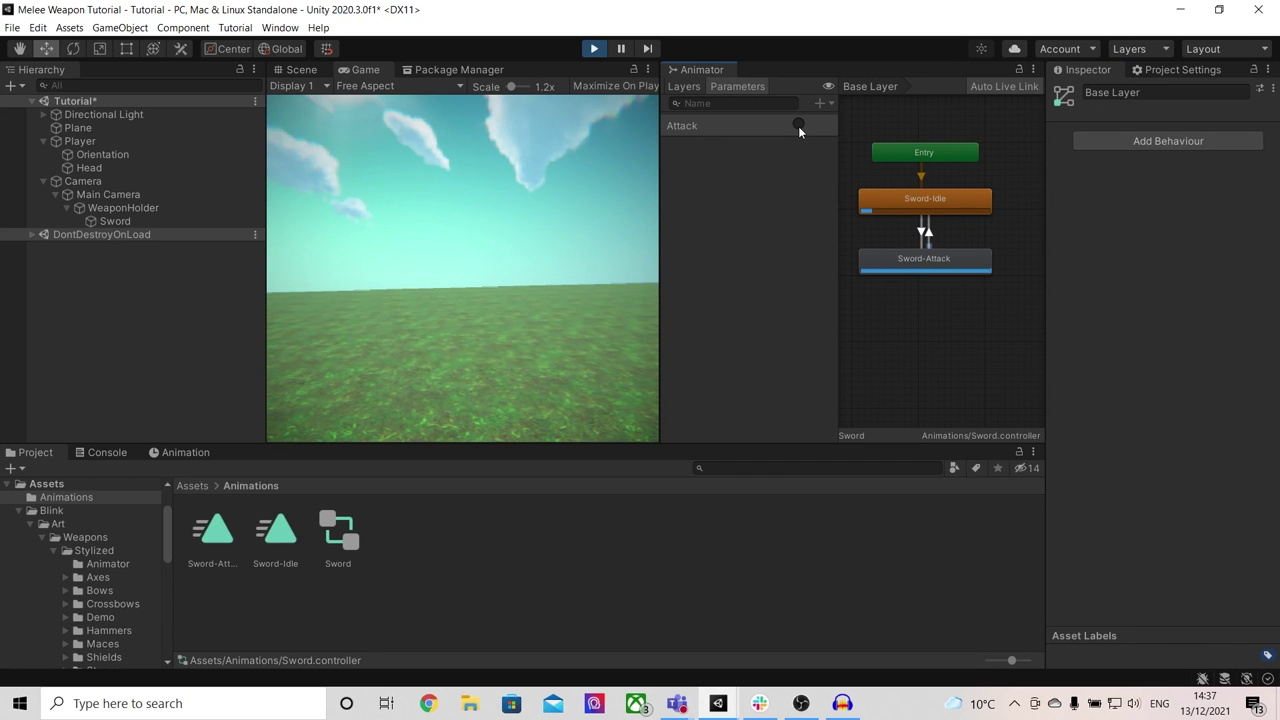
click(798, 125)
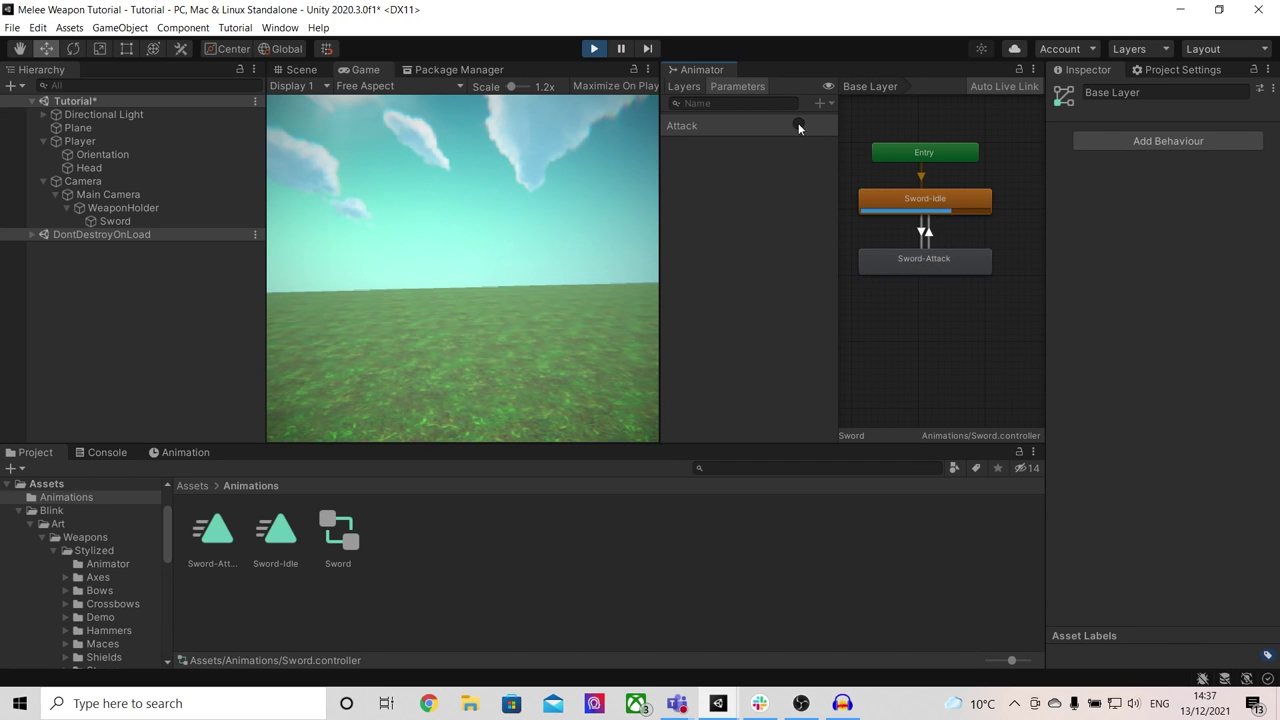
click(594, 48)
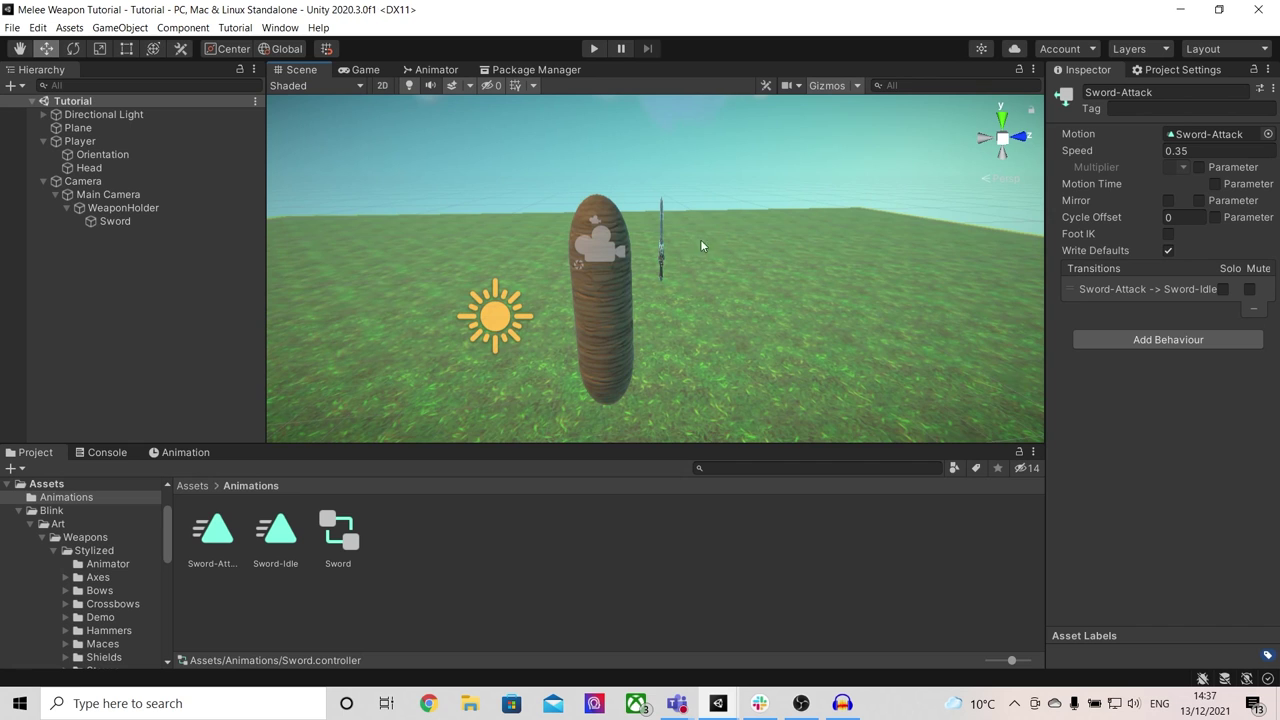
right_drag(700, 239, 566, 270)
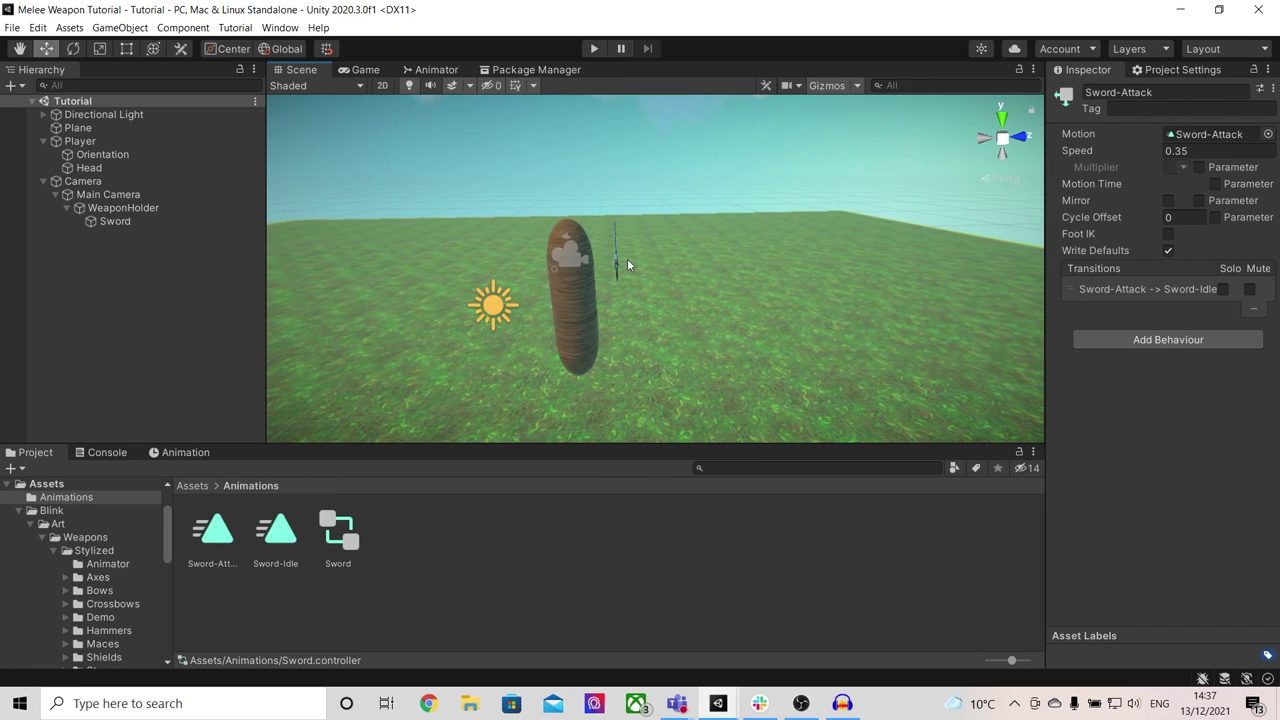